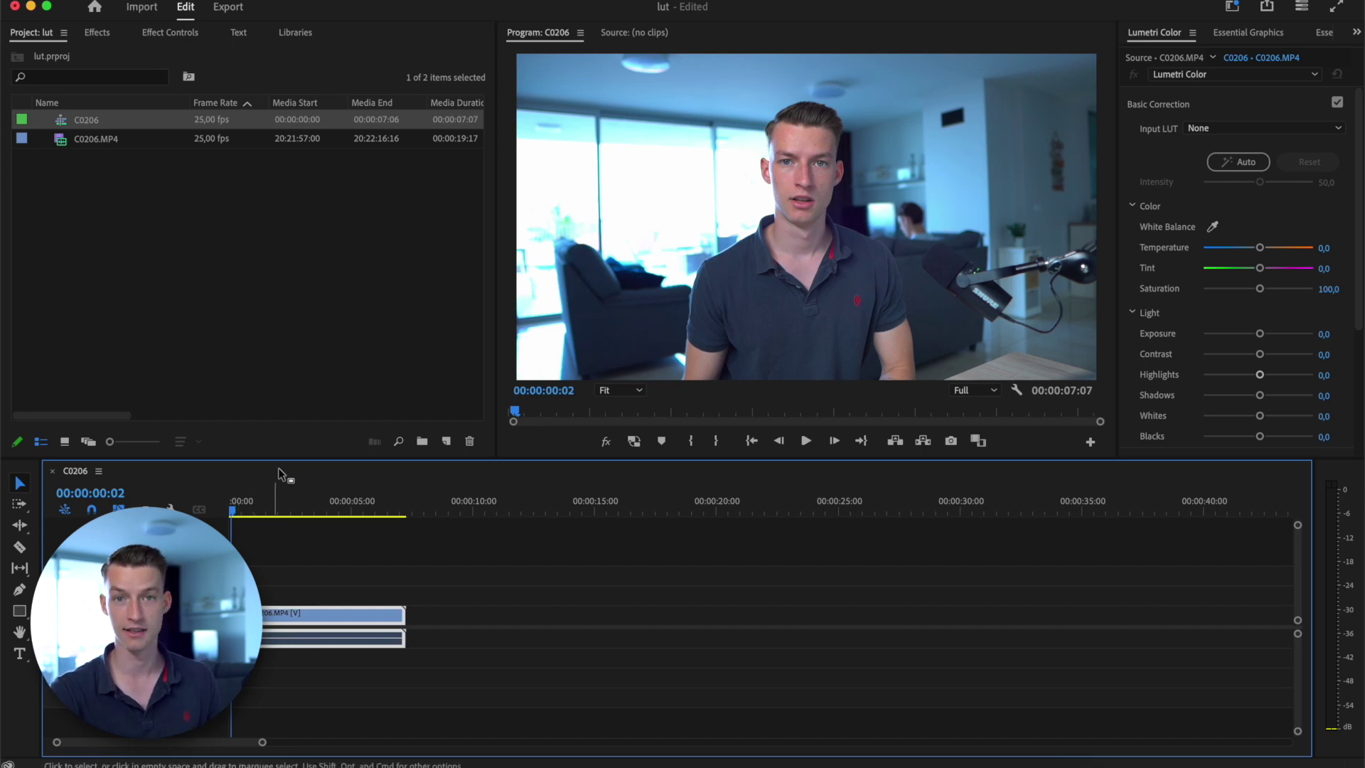
Create a 1920×1080 adjustment layer and place it on V2 above C0206.MP4, then select it.
{"action": "right_click", "coordinate": [231, 241]}
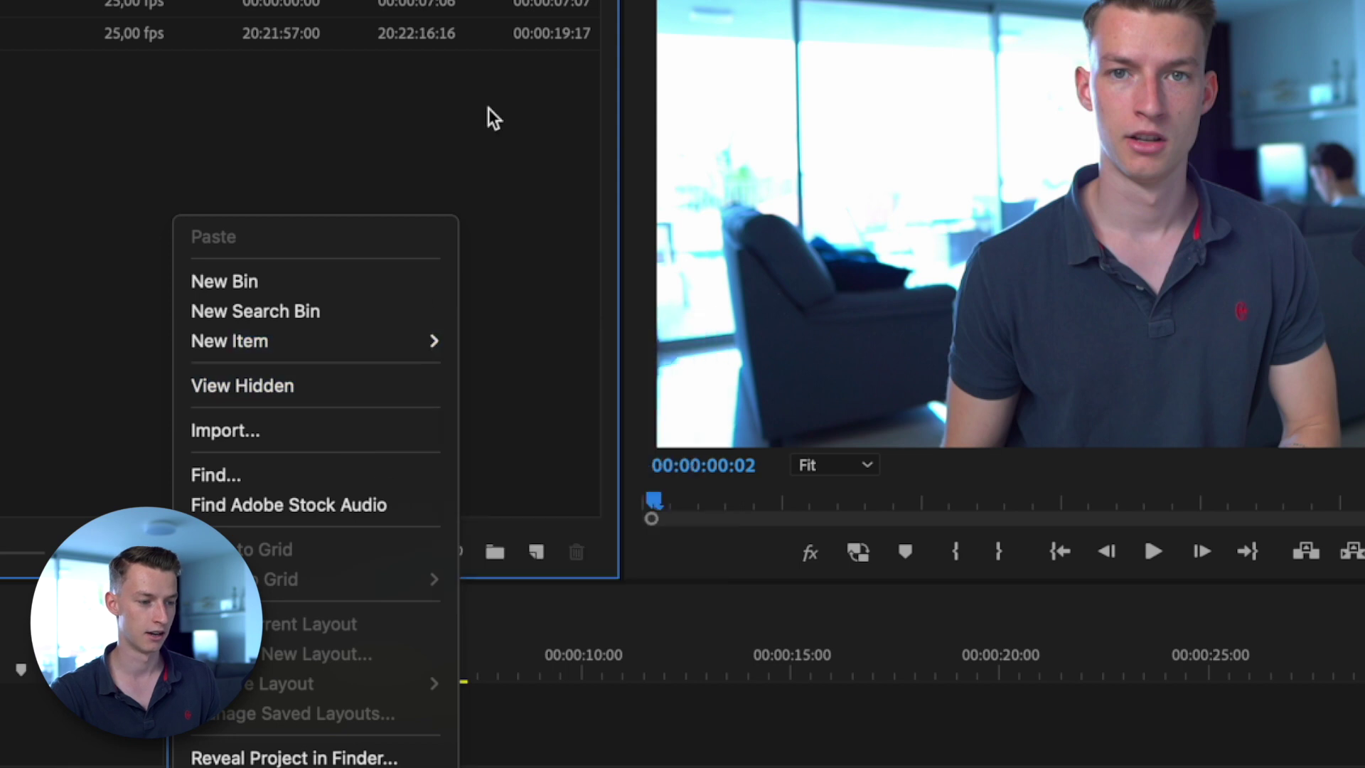
{"action": "mouse_move", "coordinate": [390, 344]}
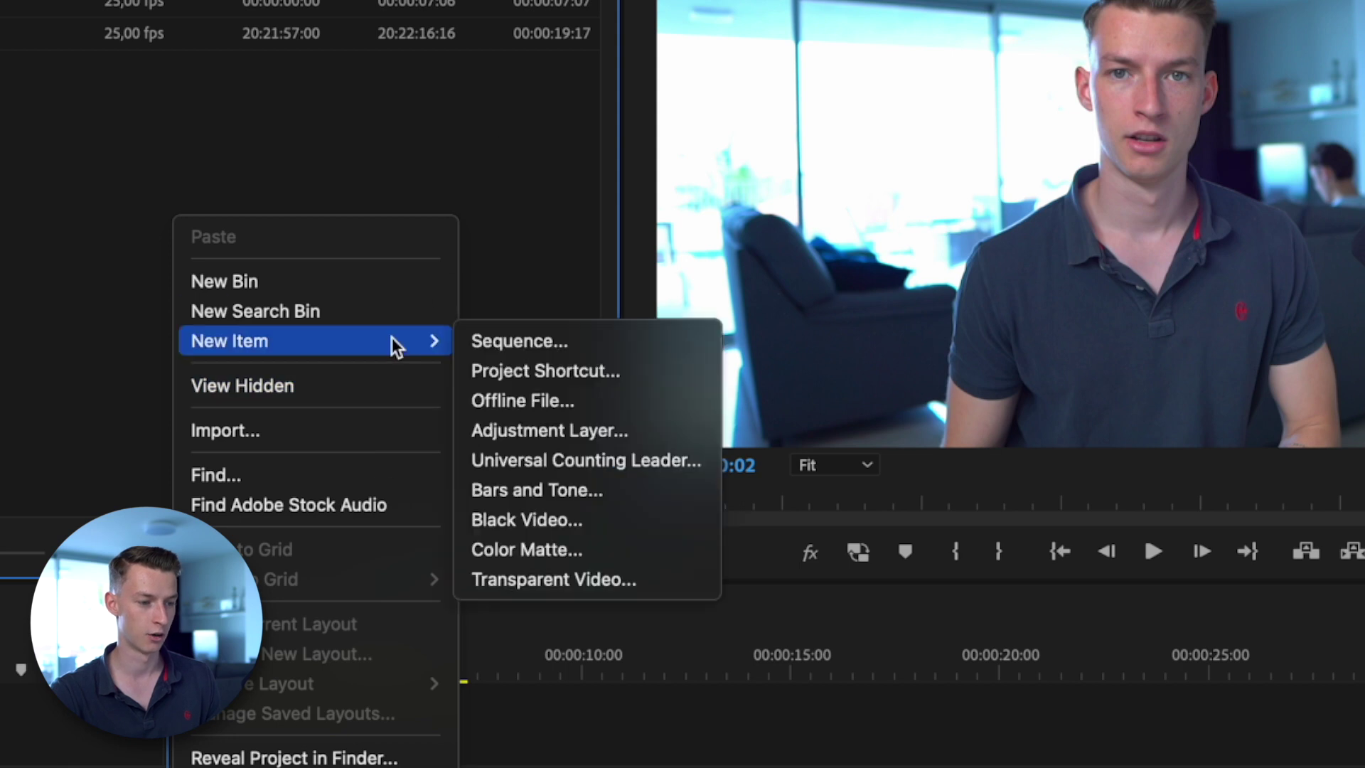
{"action": "left_click", "coordinate": [607, 431]}
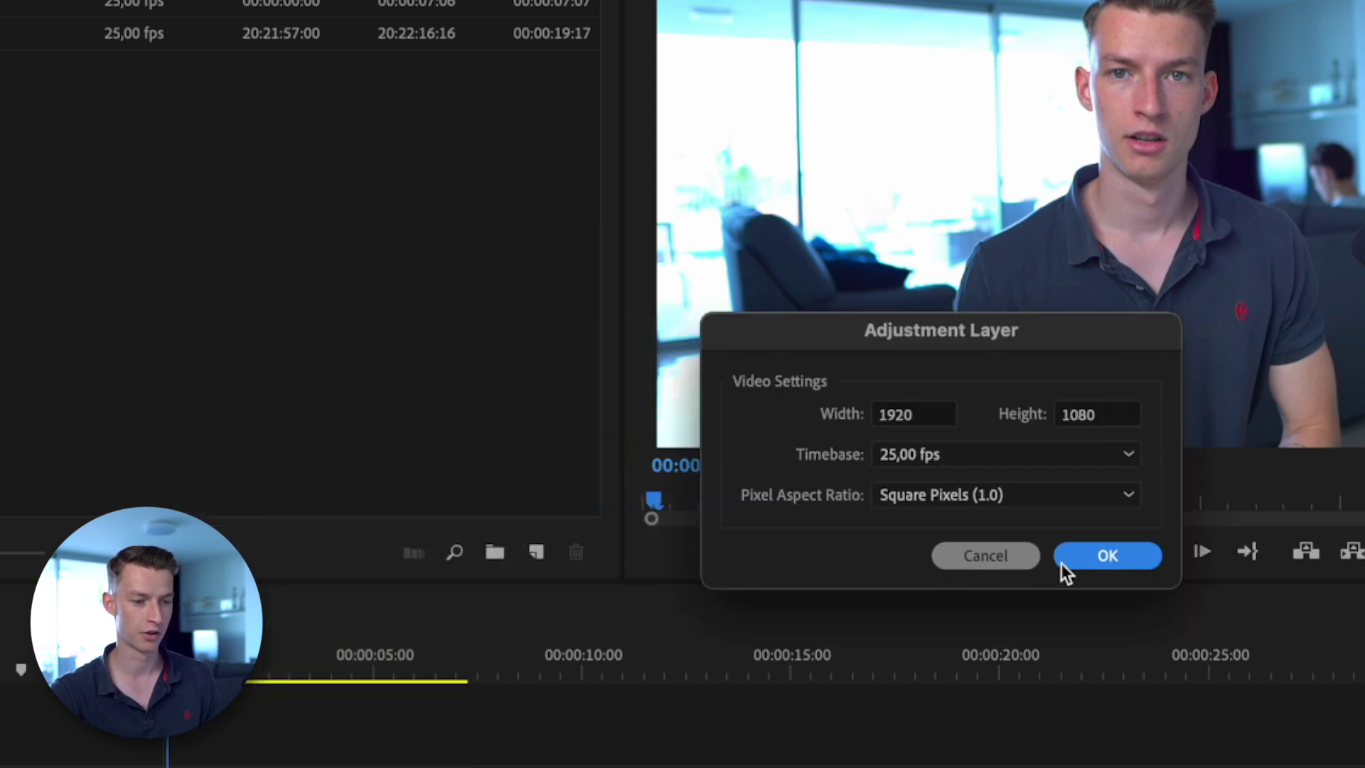
{"action": "left_click", "coordinate": [1132, 551]}
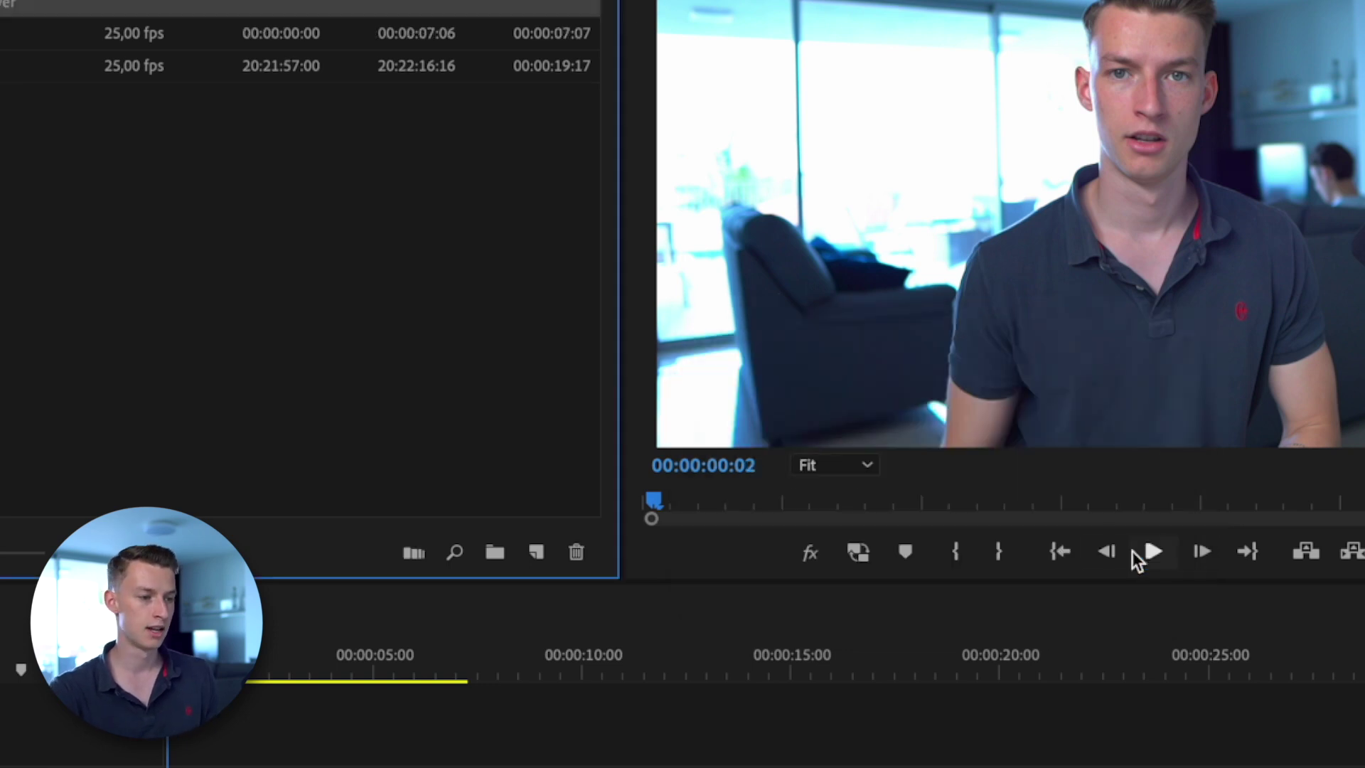
{"action": "left_click_drag", "start_coordinate": [18, 16], "coordinate": [229, 767]}
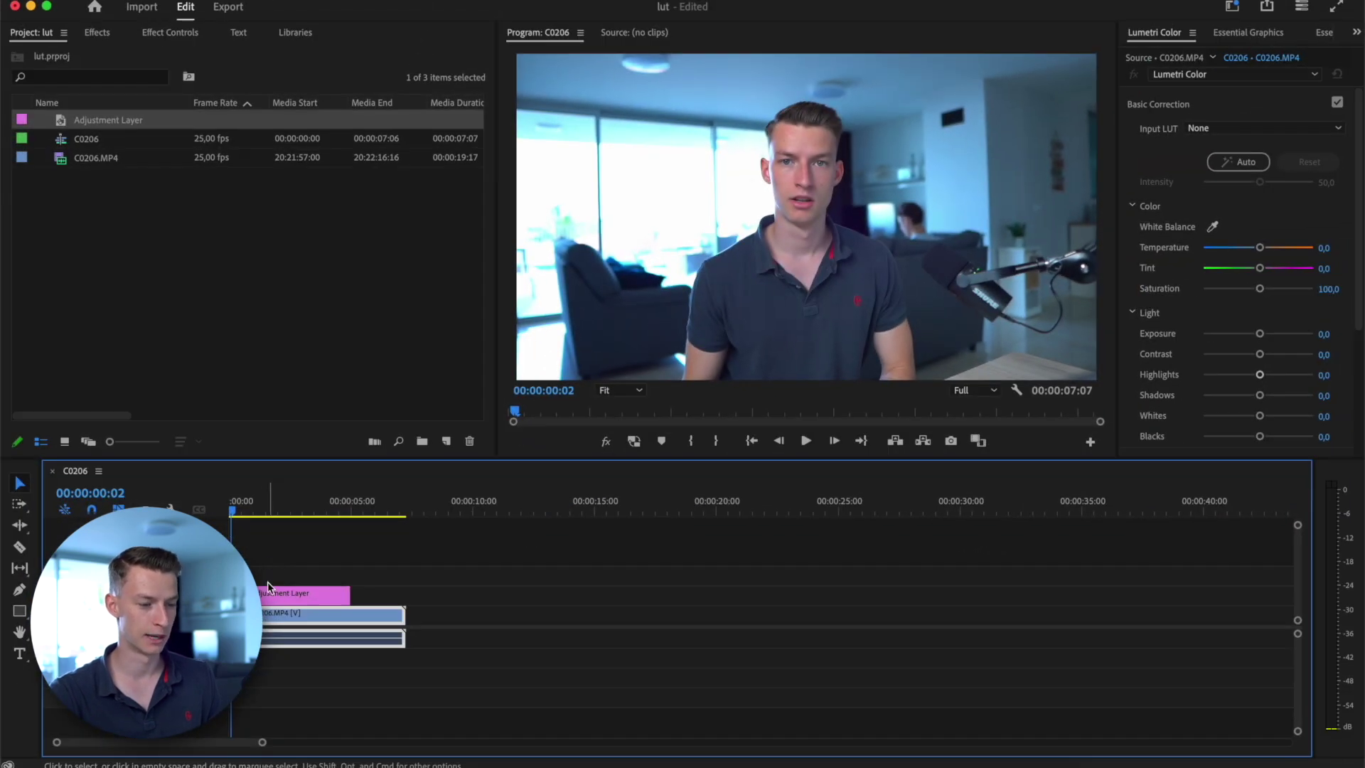
{"action": "left_click", "coordinate": [266, 591]}
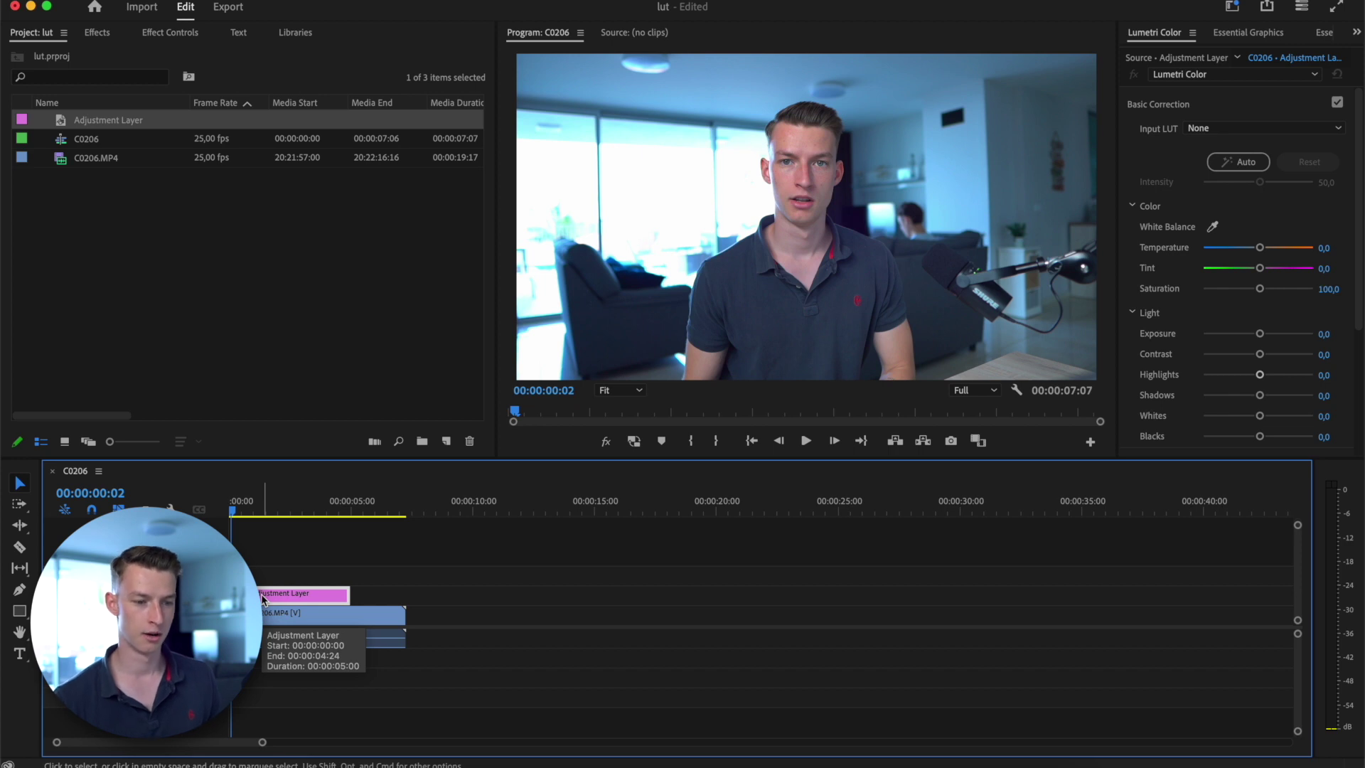
{"action": "left_click", "coordinate": [263, 599]}
{"action": "left_click", "coordinate": [262, 599]}
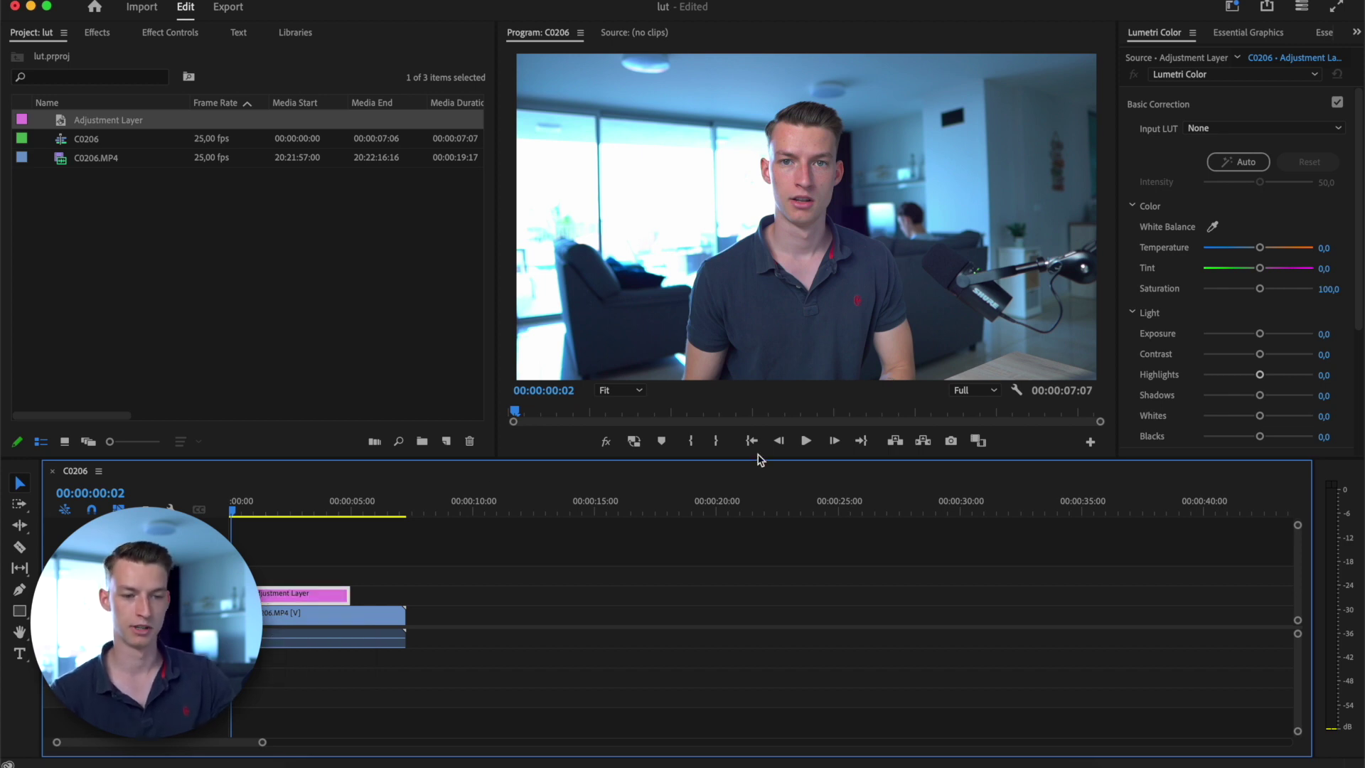
{"action": "left_click", "coordinate": [1156, 33]}
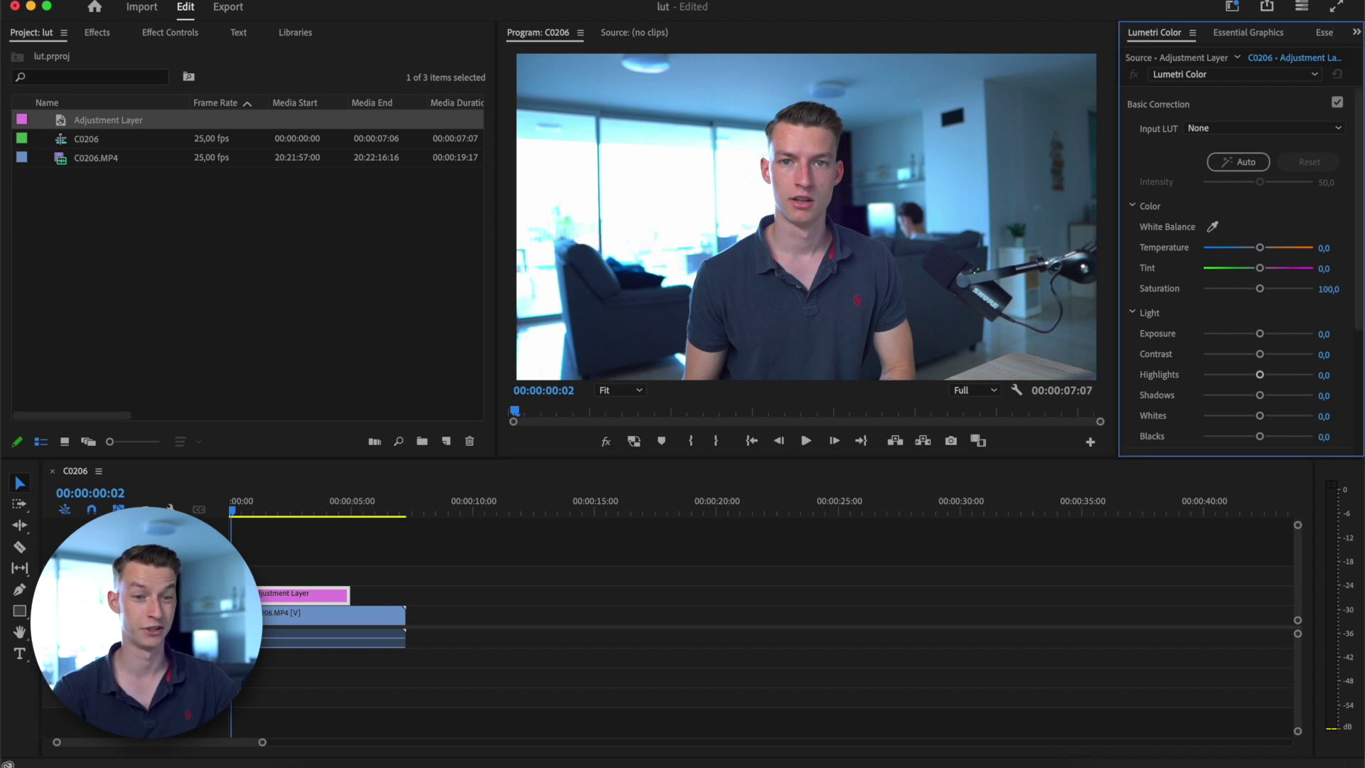
{"action": "left_click", "coordinate": [497, 2]}
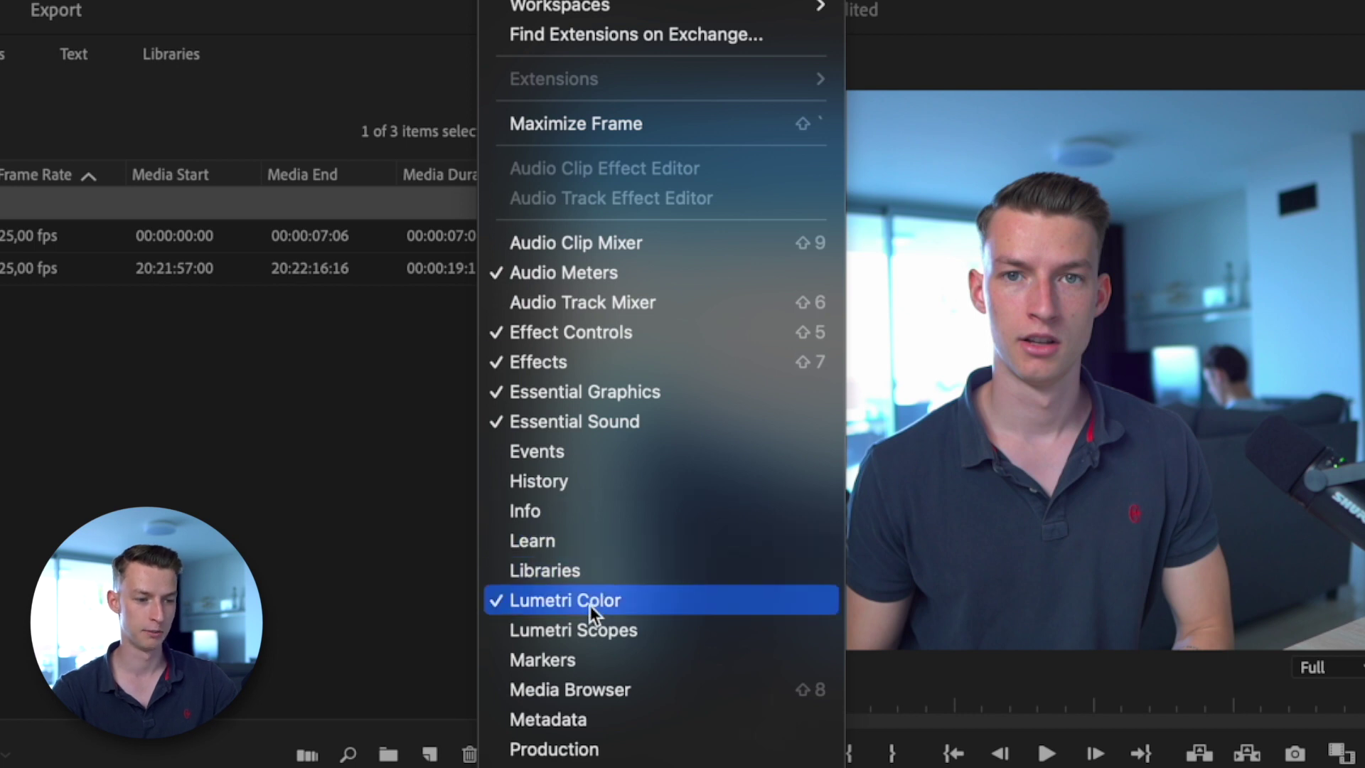
{"action": "left_click", "coordinate": [996, 572]}
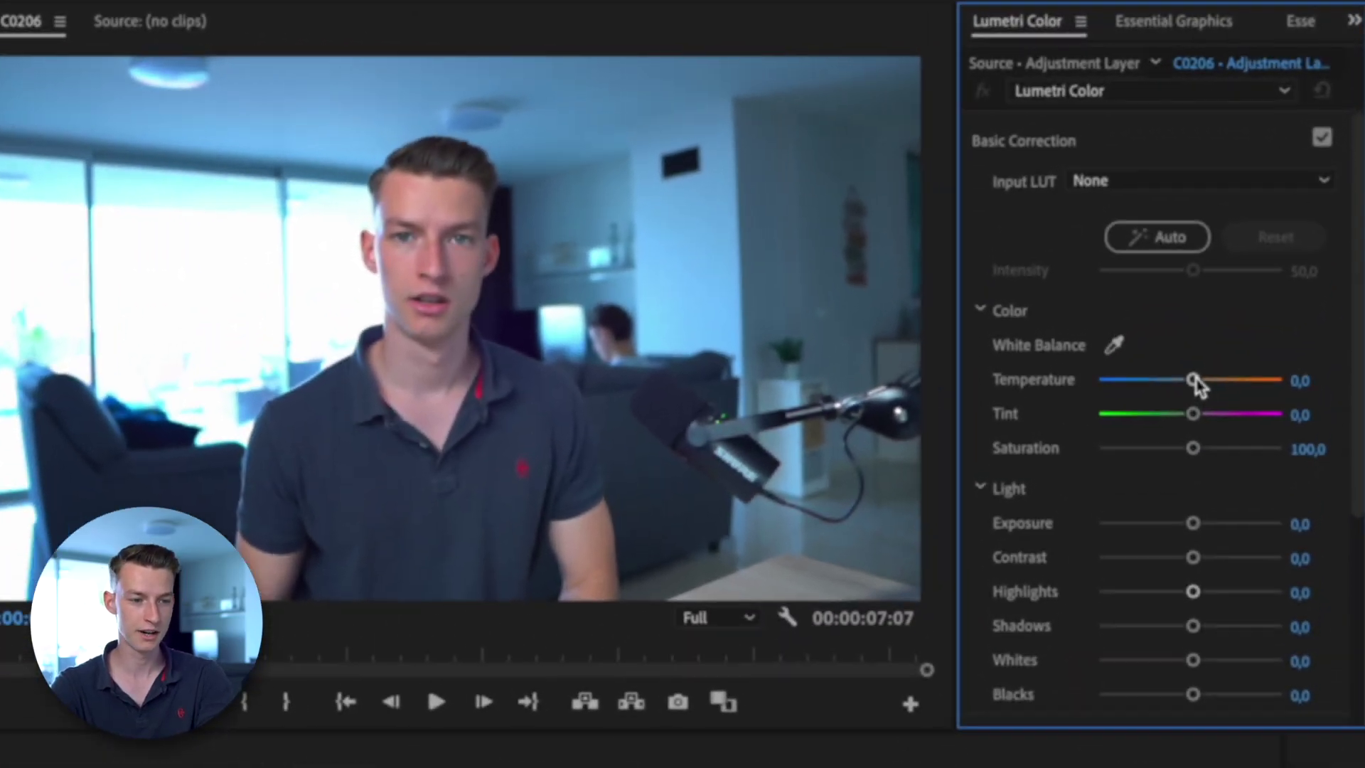
Warm the Temperature to 27,1, raise Saturation slightly above 100 and pull down the Highlights.
{"action": "left_click_drag", "start_coordinate": [1253, 249], "coordinate": [1260, 250]}
{"action": "left_click_drag", "start_coordinate": [1200, 391], "coordinate": [1212, 390]}
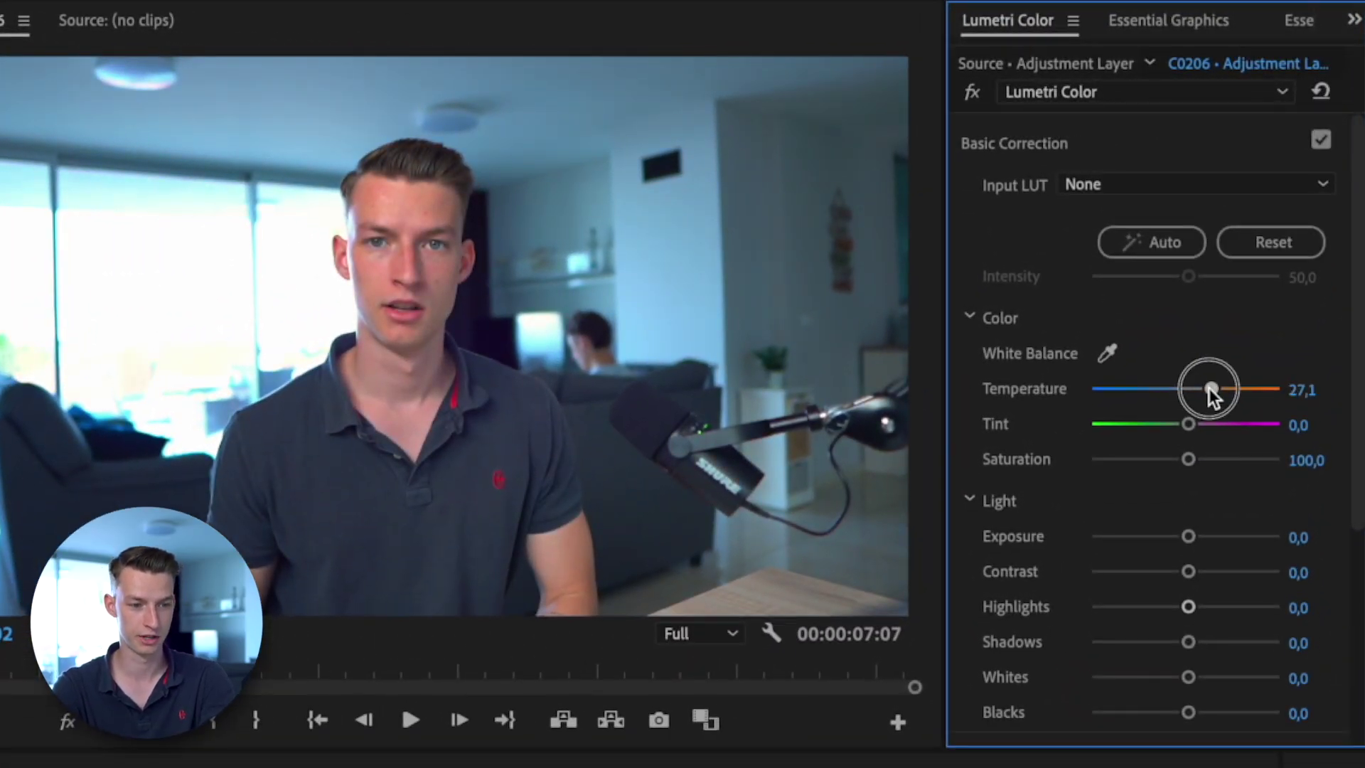
{"action": "mouse_move", "coordinate": [1188, 459]}
{"action": "left_mouse_down"}
{"action": "mouse_move", "coordinate": [1205, 461]}
{"action": "mouse_move", "coordinate": [1185, 458]}
{"action": "left_mouse_up"}
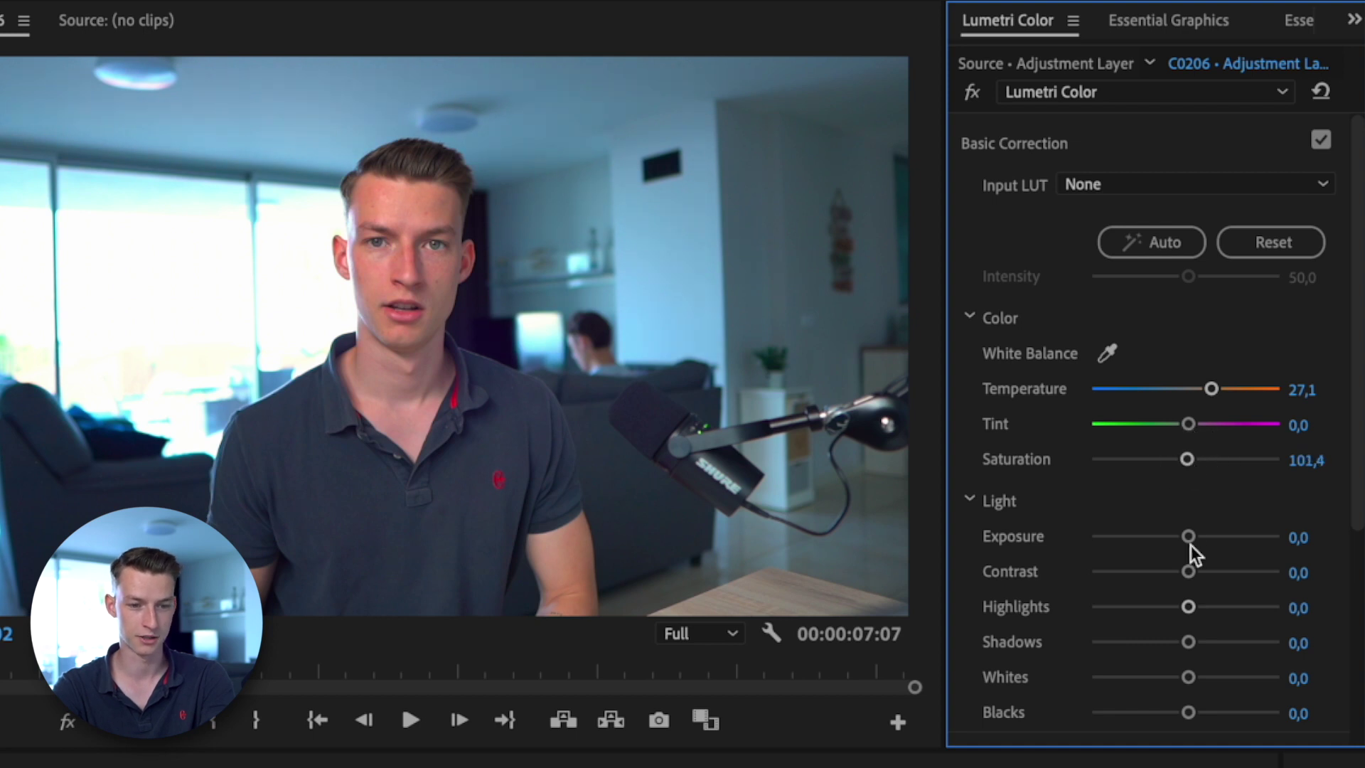
{"action": "left_click_drag", "start_coordinate": [1188, 606], "coordinate": [1203, 571]}
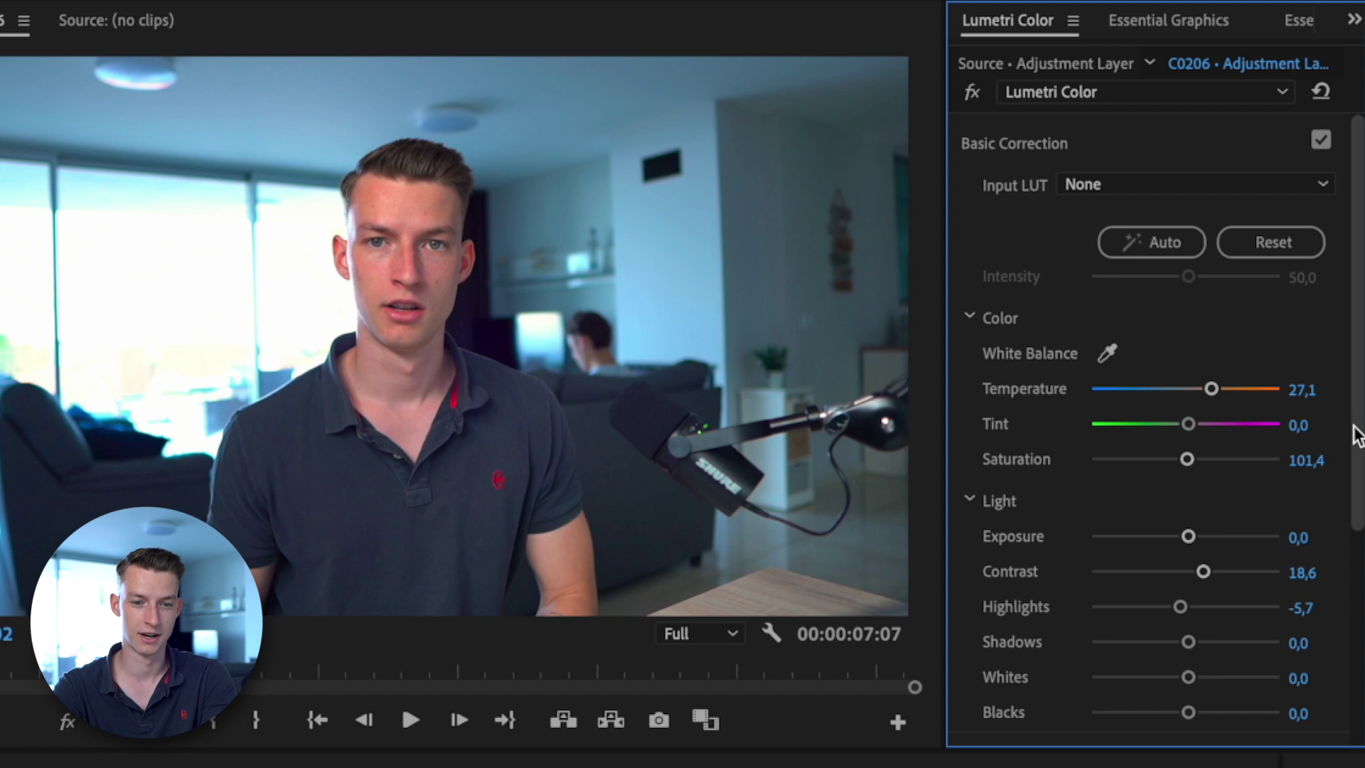
{"action": "left_click_drag", "start_coordinate": [1355, 430], "coordinate": [1329, 699]}
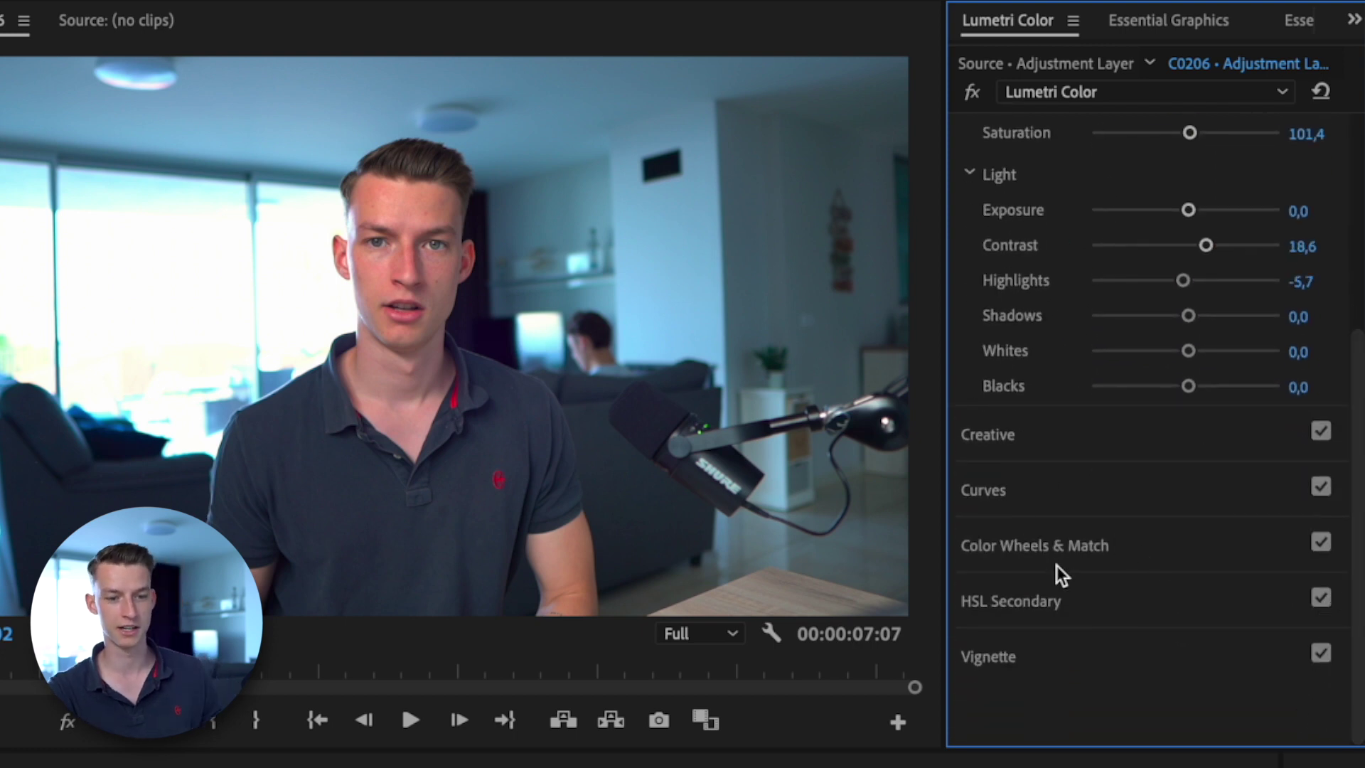
Key the teal colour range in HSL Secondary and widen its saturation range.
{"action": "left_click", "coordinate": [1018, 600]}
{"action": "left_click", "coordinate": [1161, 283]}
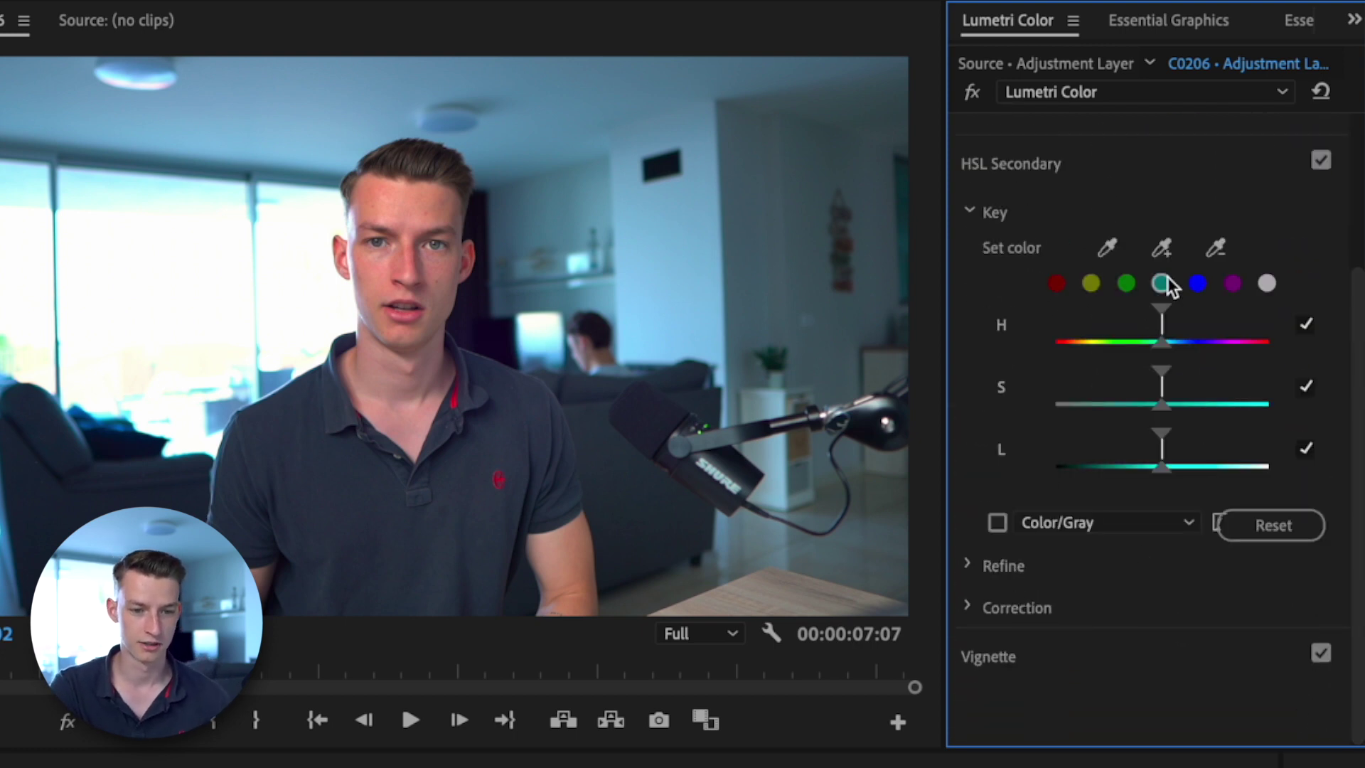
{"action": "left_click_drag", "start_coordinate": [1056, 405], "coordinate": [1122, 404]}
{"action": "left_click_drag", "start_coordinate": [1019, 408], "coordinate": [1018, 407]}
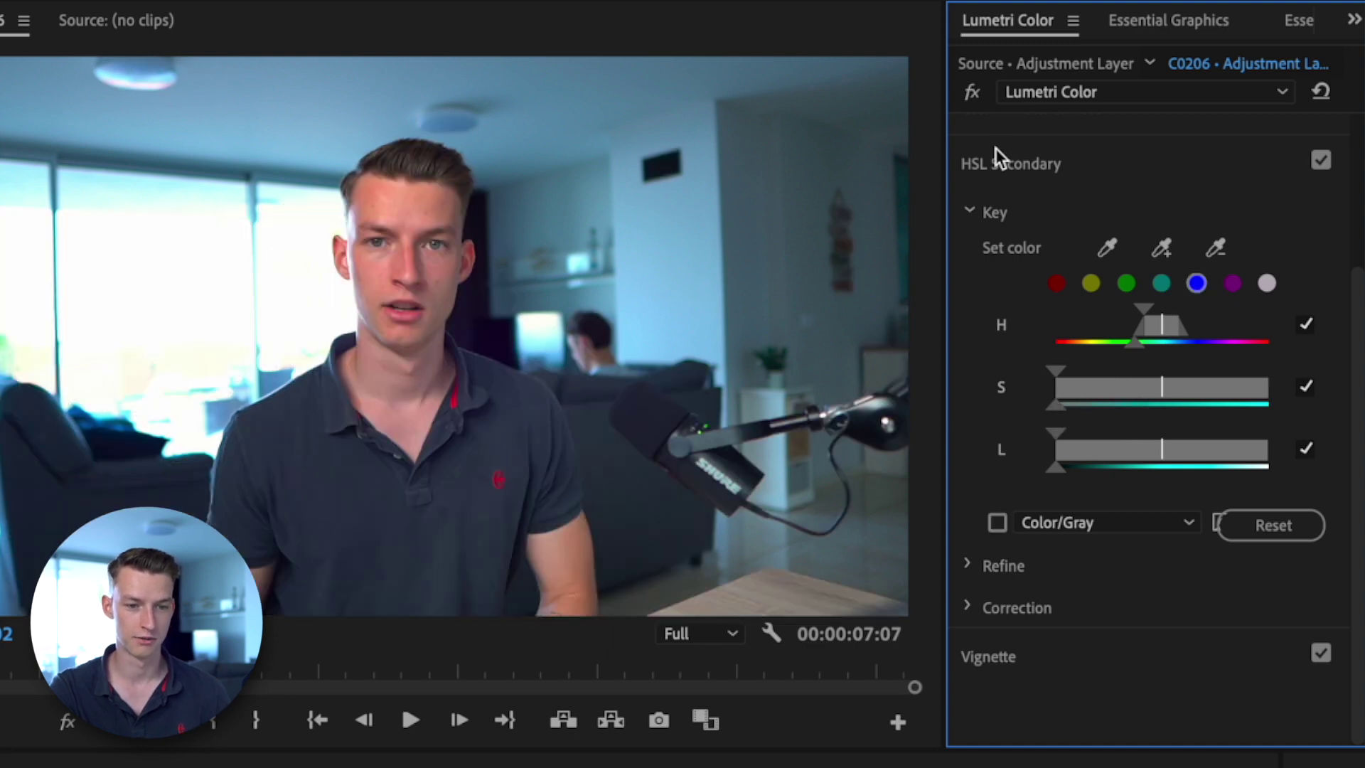
{"action": "scroll", "coordinate": [1113, 157], "scroll_direction": "up", "scroll_amount": 1}
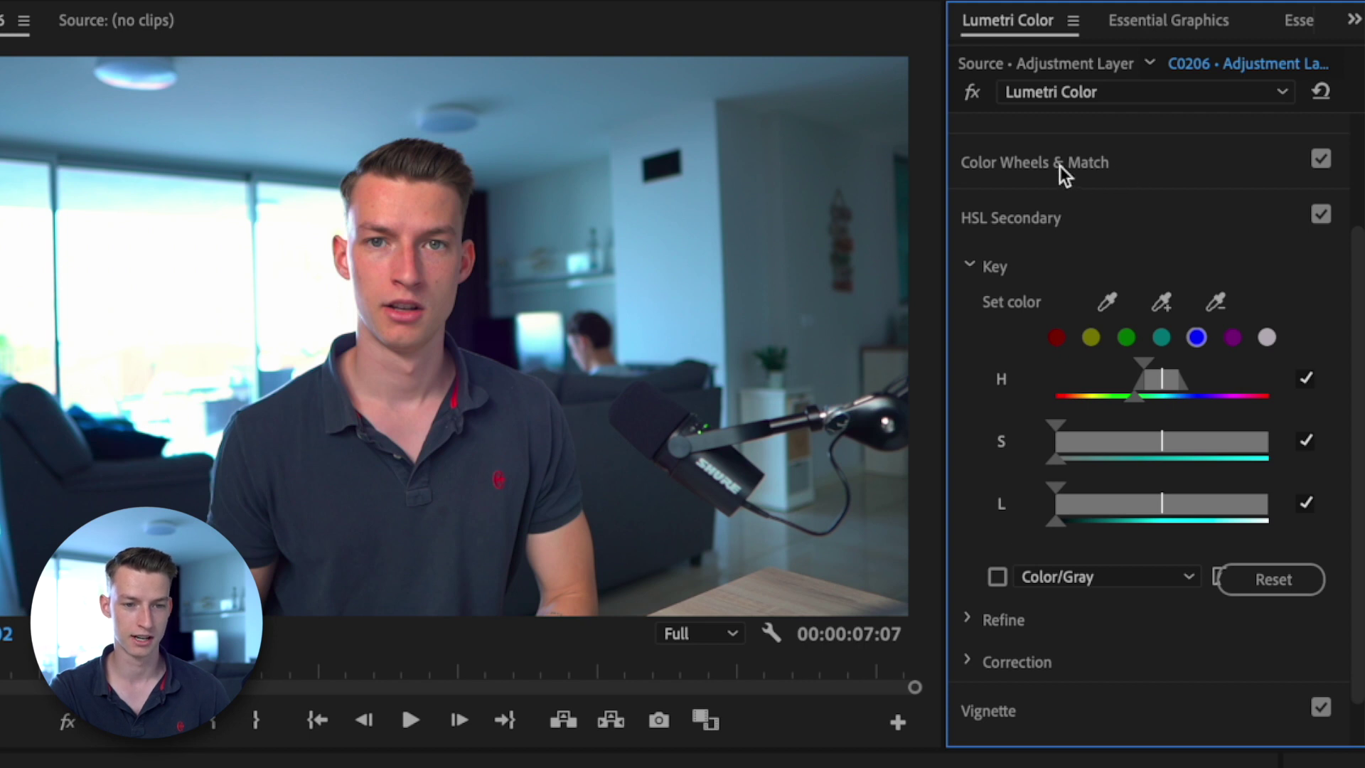
{"action": "scroll", "coordinate": [1059, 167], "scroll_direction": "down", "scroll_amount": 1}
{"action": "scroll", "coordinate": [1059, 171], "scroll_direction": "up", "scroll_amount": 4}
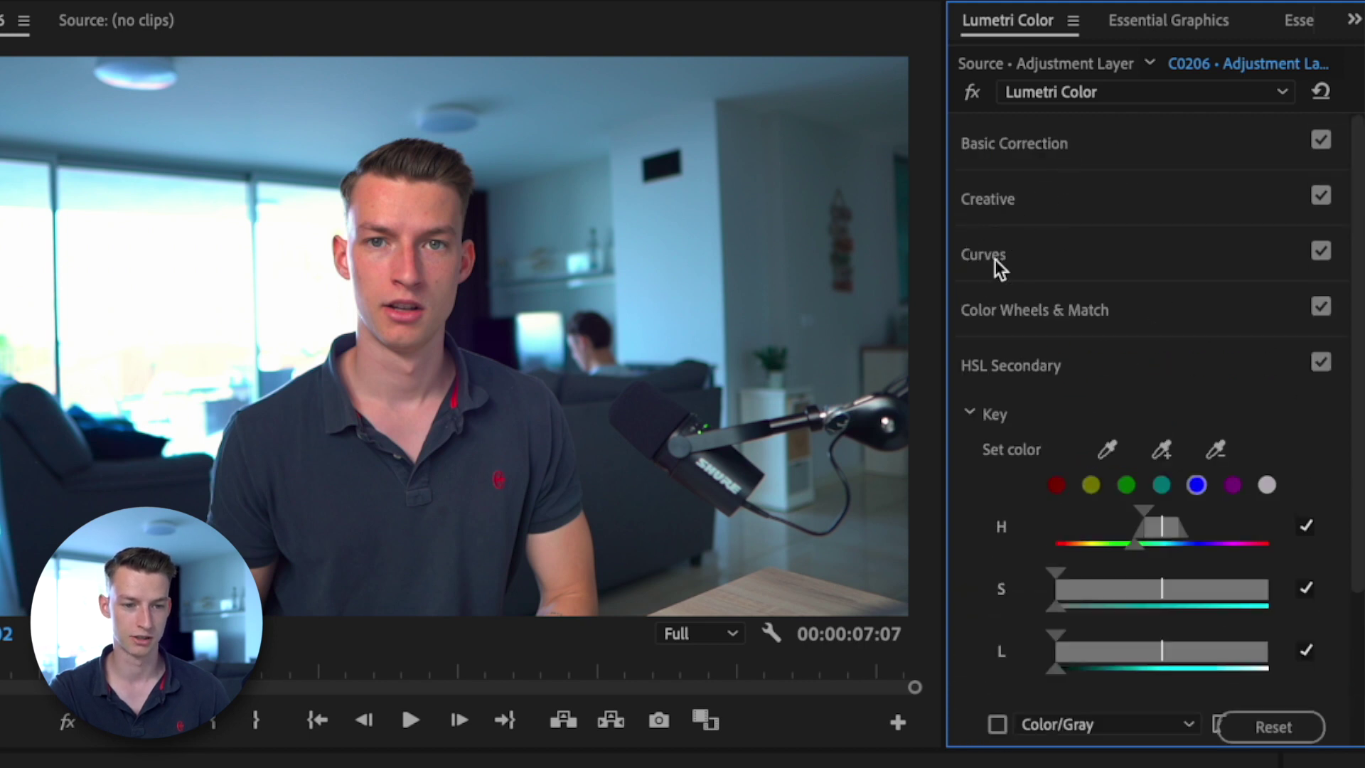
Add shadow and highlight points to the RGB curve and lift the highlight point slightly.
{"action": "left_click", "coordinate": [995, 258]}
{"action": "left_click", "coordinate": [1070, 655]}
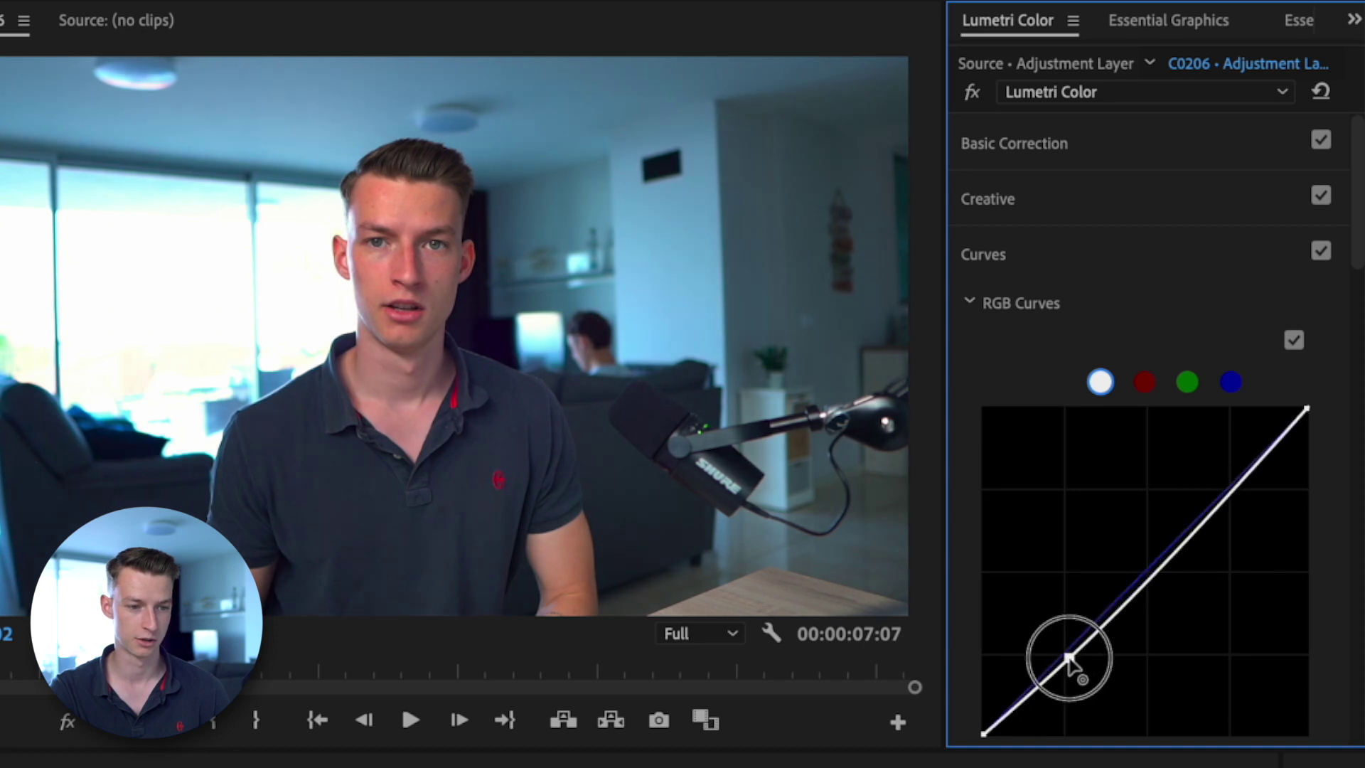
{"action": "left_click", "coordinate": [1233, 488]}
{"action": "left_click_drag", "start_coordinate": [1235, 489], "coordinate": [1234, 472]}
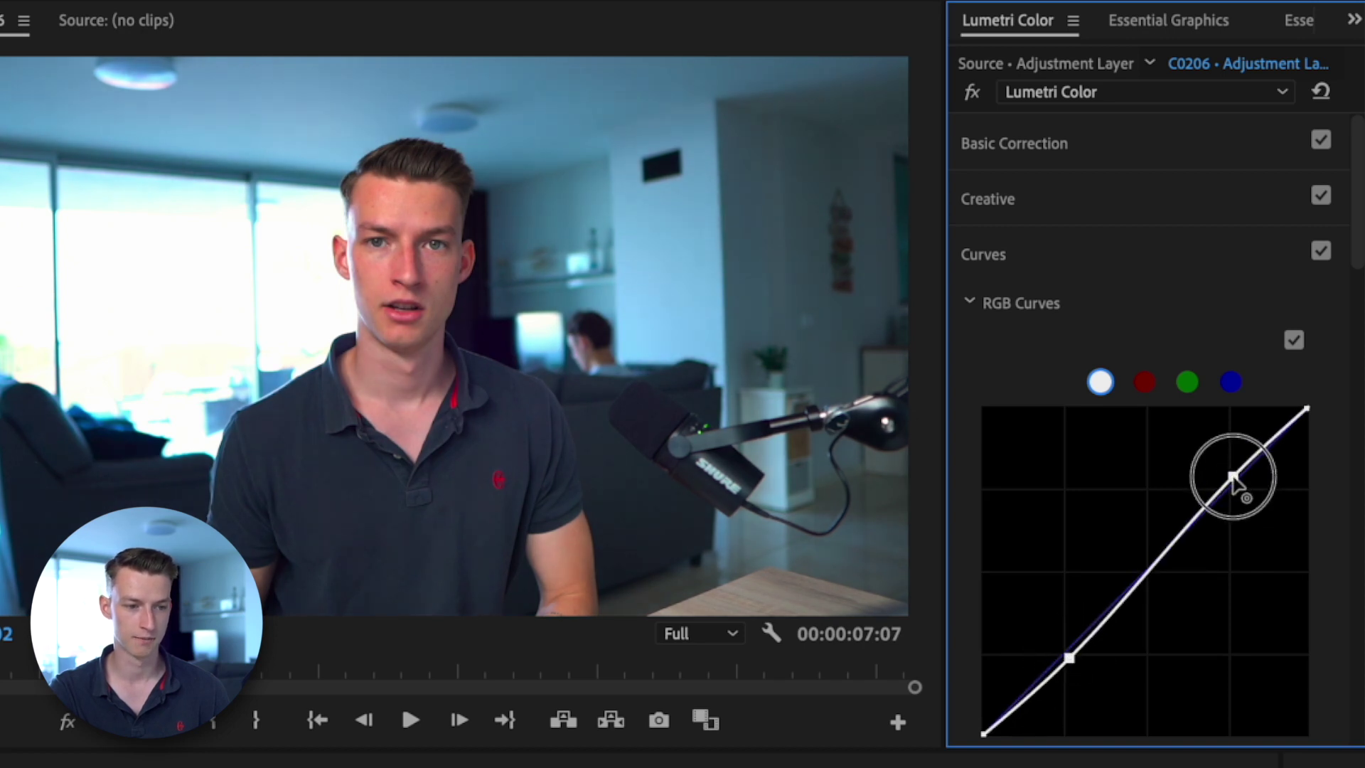
Set Creative Faded Film to 13,6 and Saturation to 78,6 on the adjustment layer.
{"action": "left_click", "coordinate": [1034, 193]}
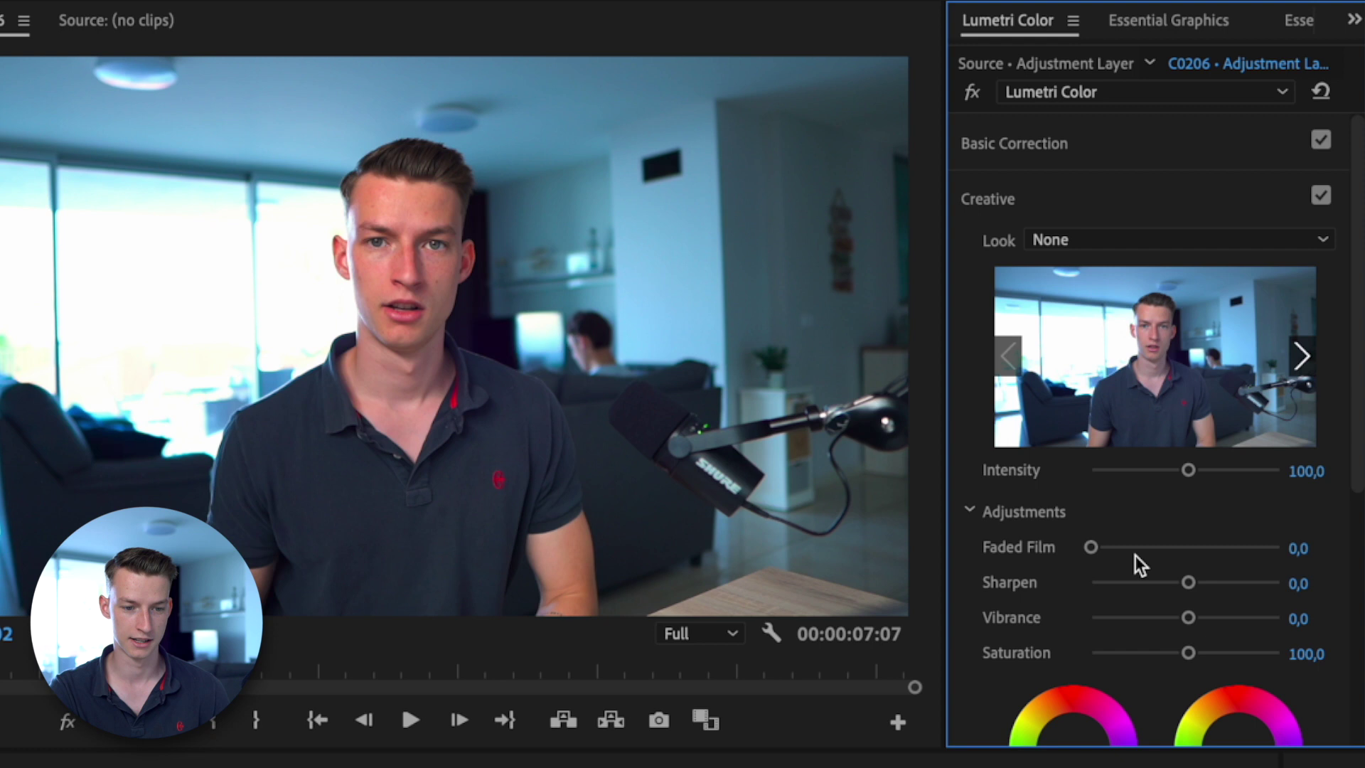
{"action": "left_click_drag", "start_coordinate": [1081, 539], "coordinate": [1115, 535]}
{"action": "left_click_drag", "start_coordinate": [1190, 653], "coordinate": [1166, 653]}
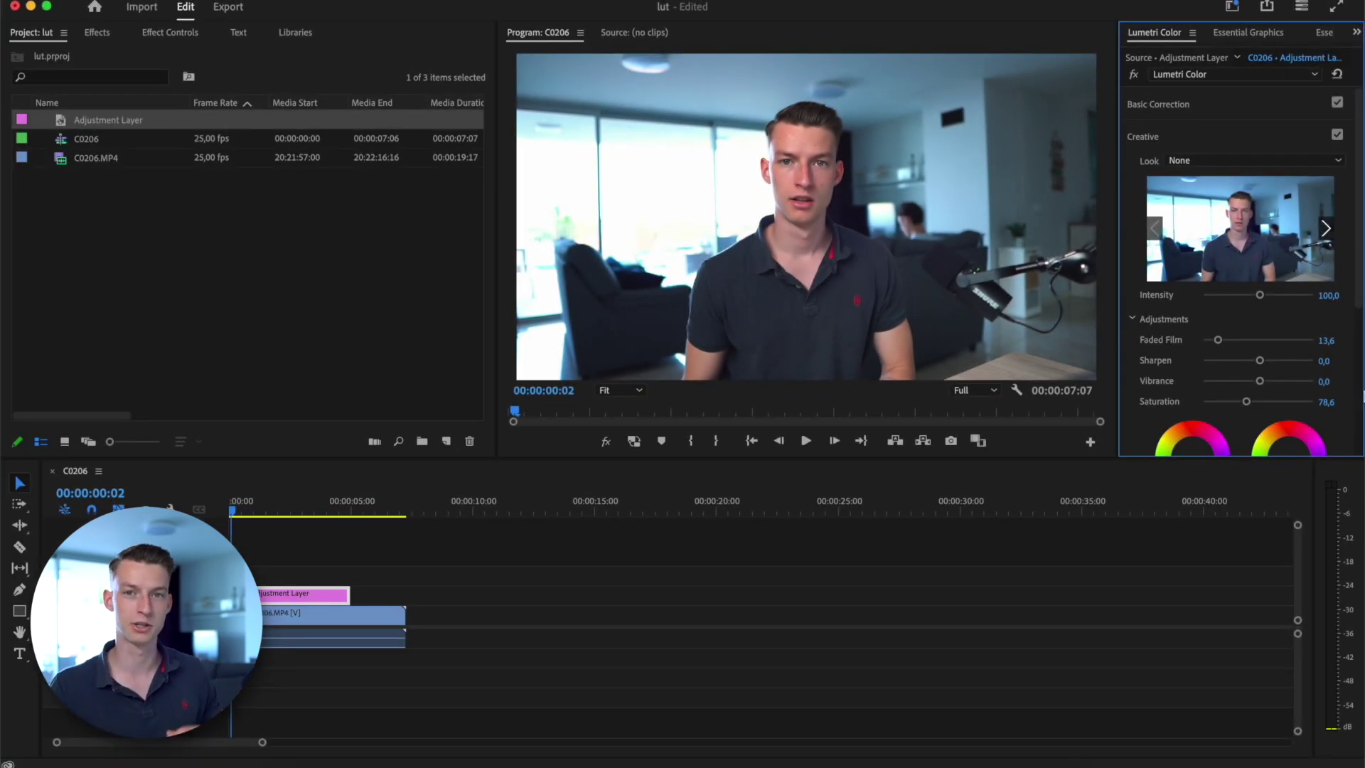
{"action": "left_click", "coordinate": [304, 595]}
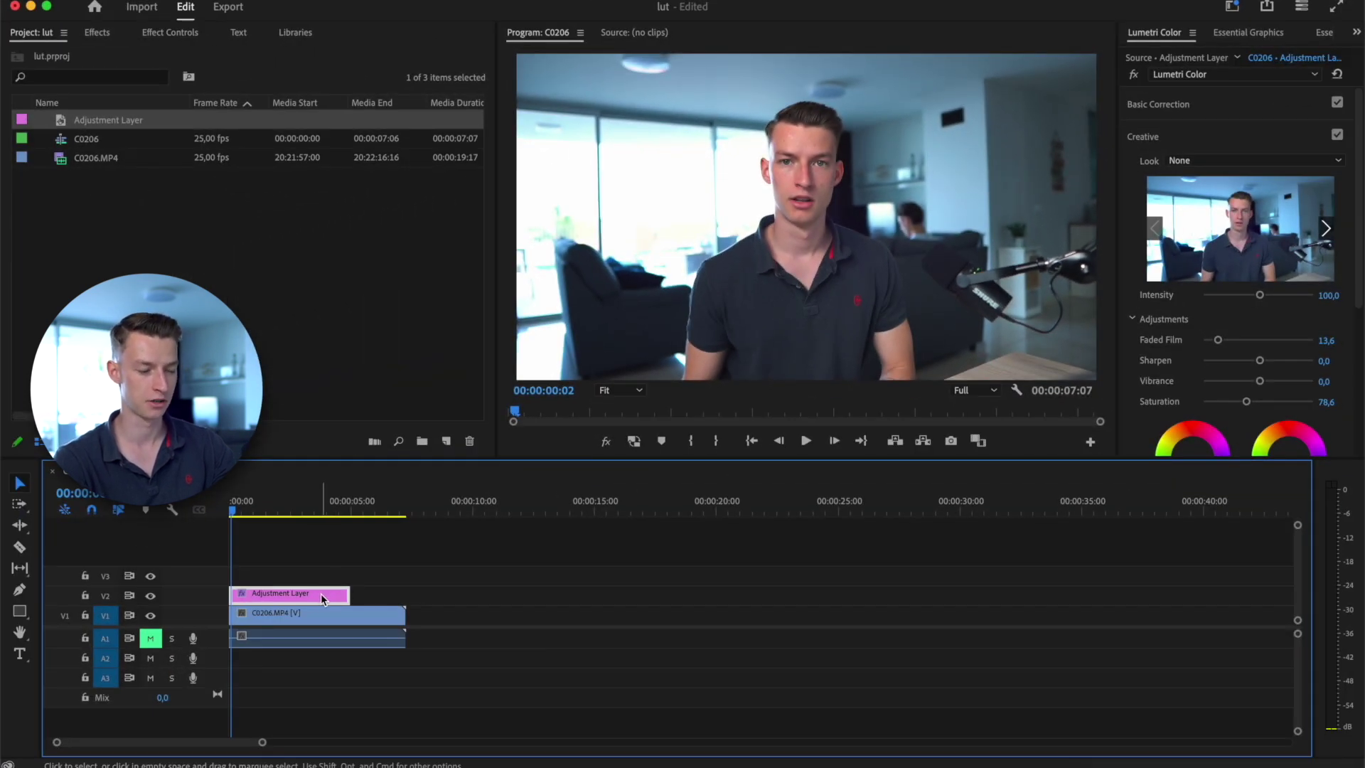
{"action": "key", "text": "v"}
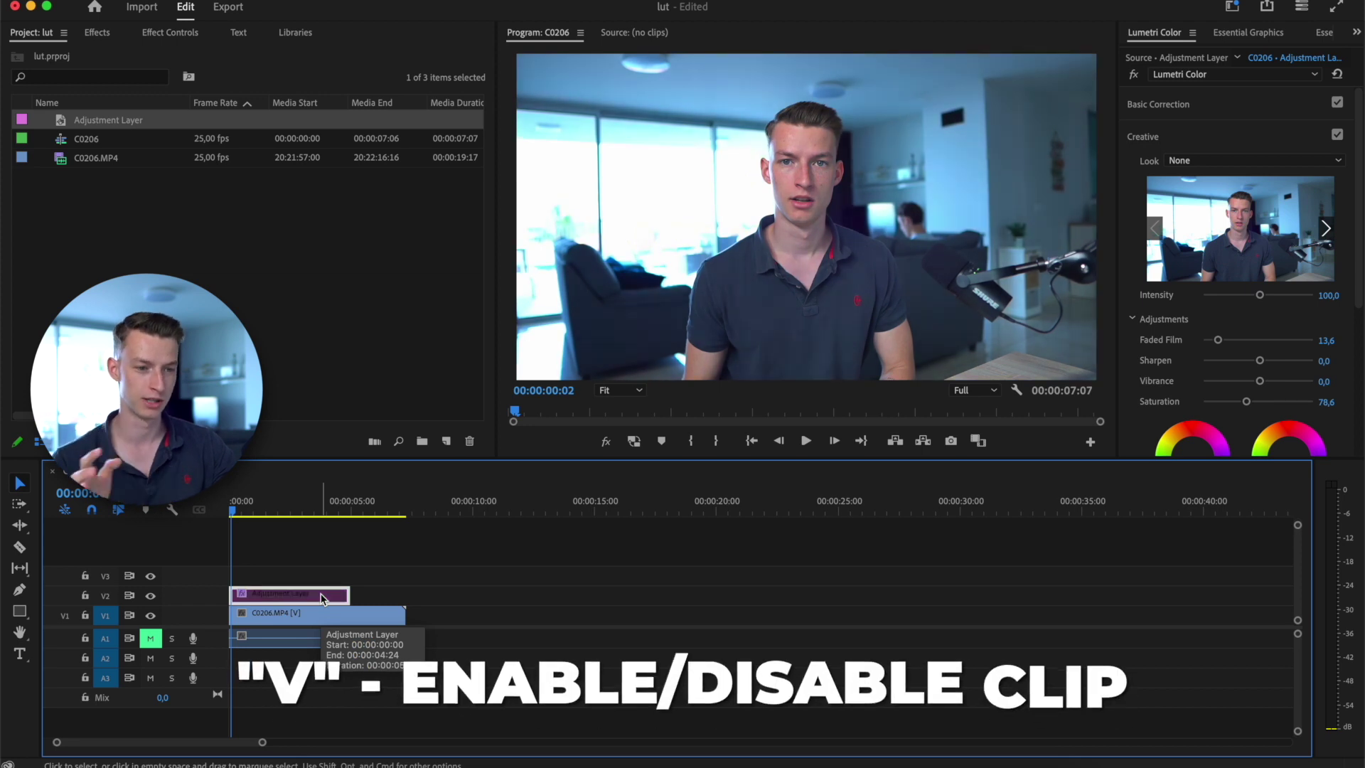
{"action": "key", "text": "v"}
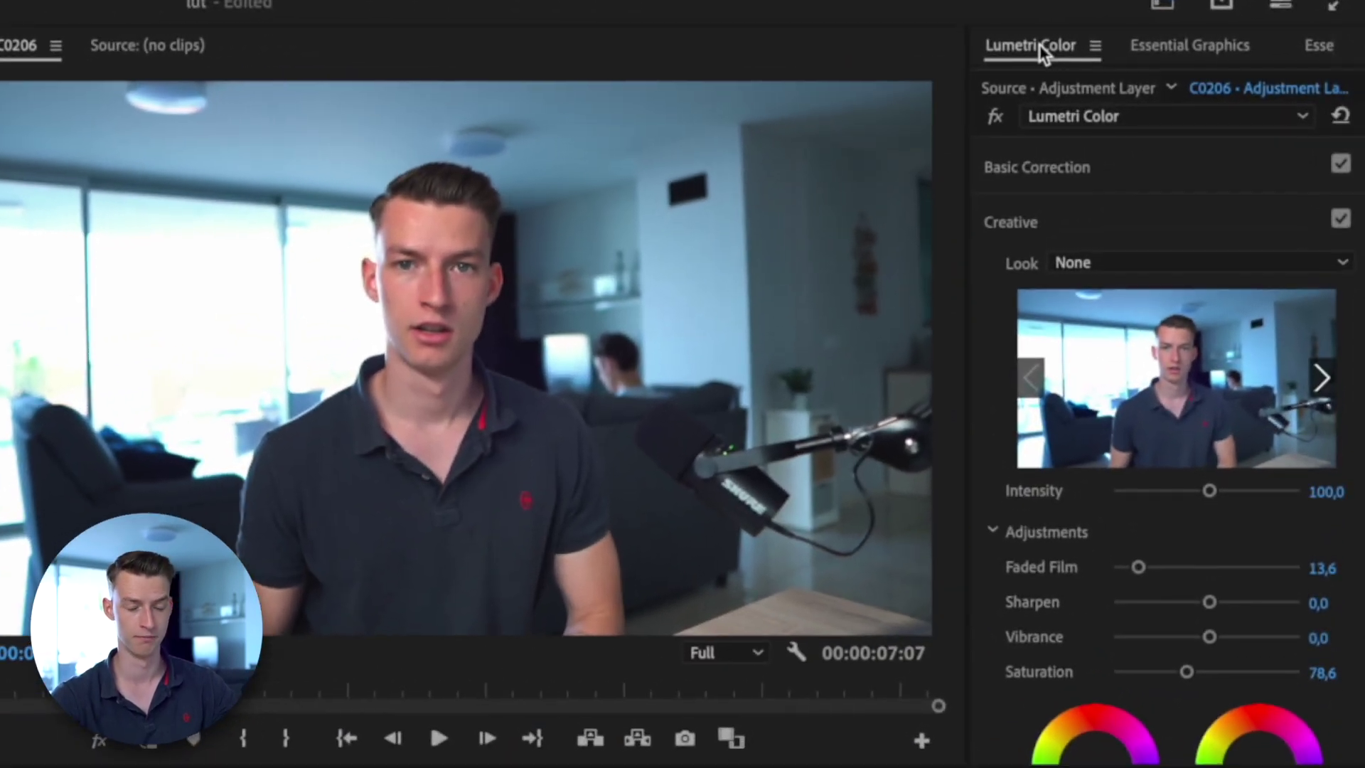
Export the Lumetri look as a .cube file ending in 's LUT' to the Desktop, then reveal it.
{"action": "right_click", "coordinate": [1037, 45]}
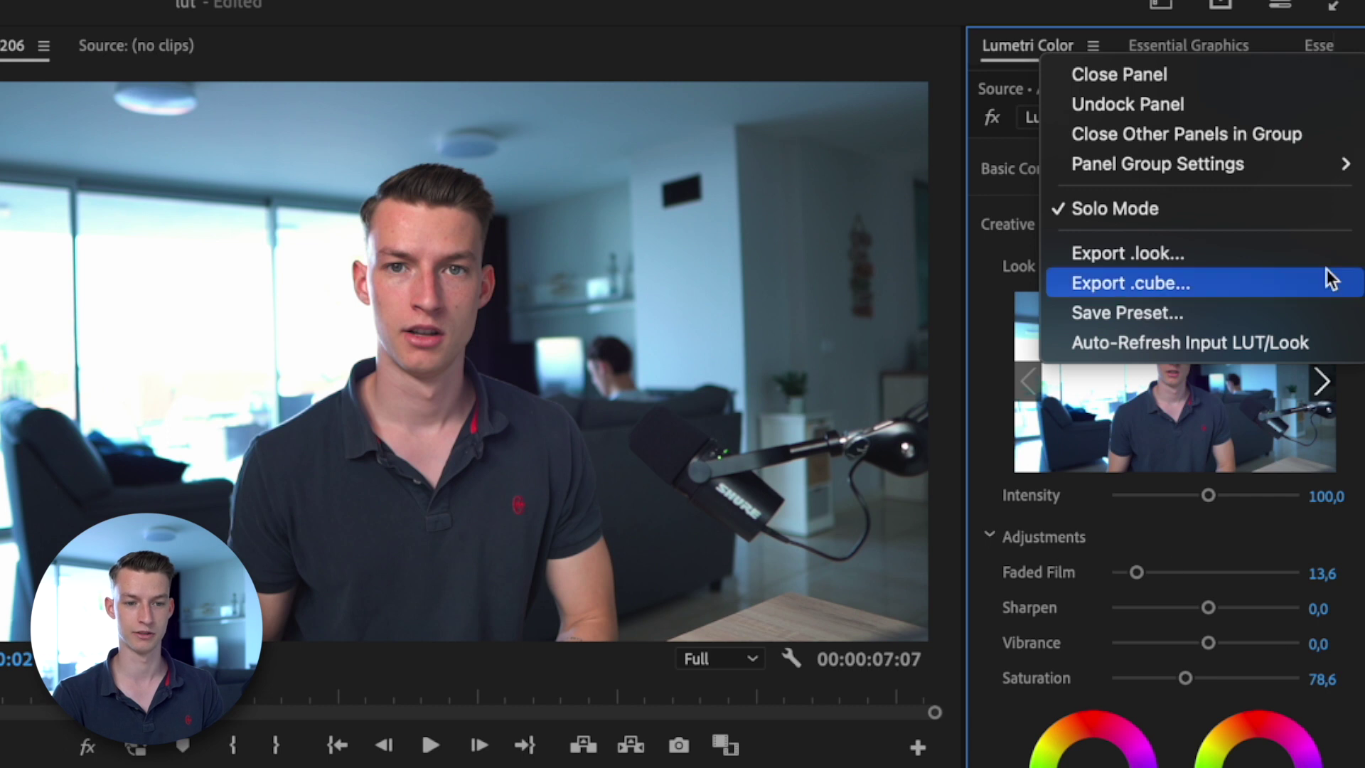
{"action": "left_click", "coordinate": [1207, 281]}
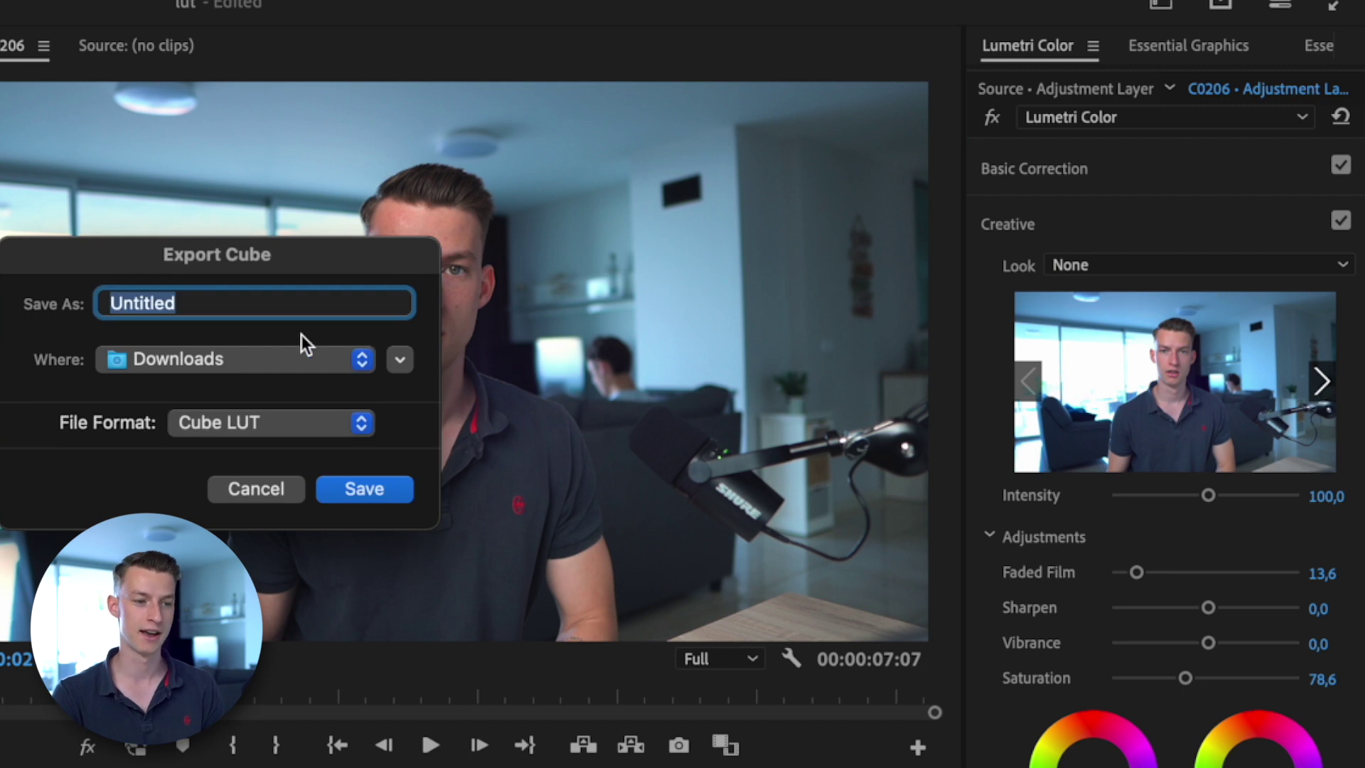
{"action": "double_click", "coordinate": [277, 303]}
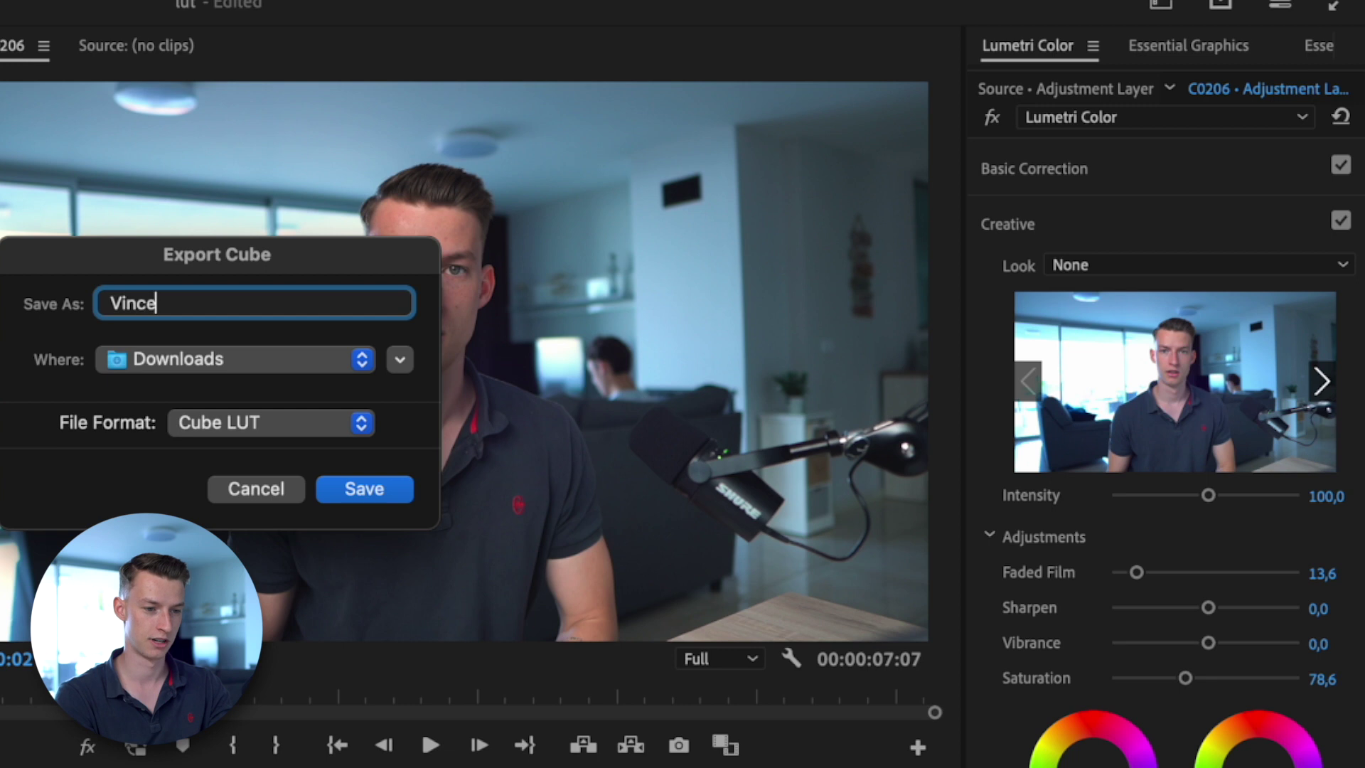
{"action": "type", "text": "'s LUT"}
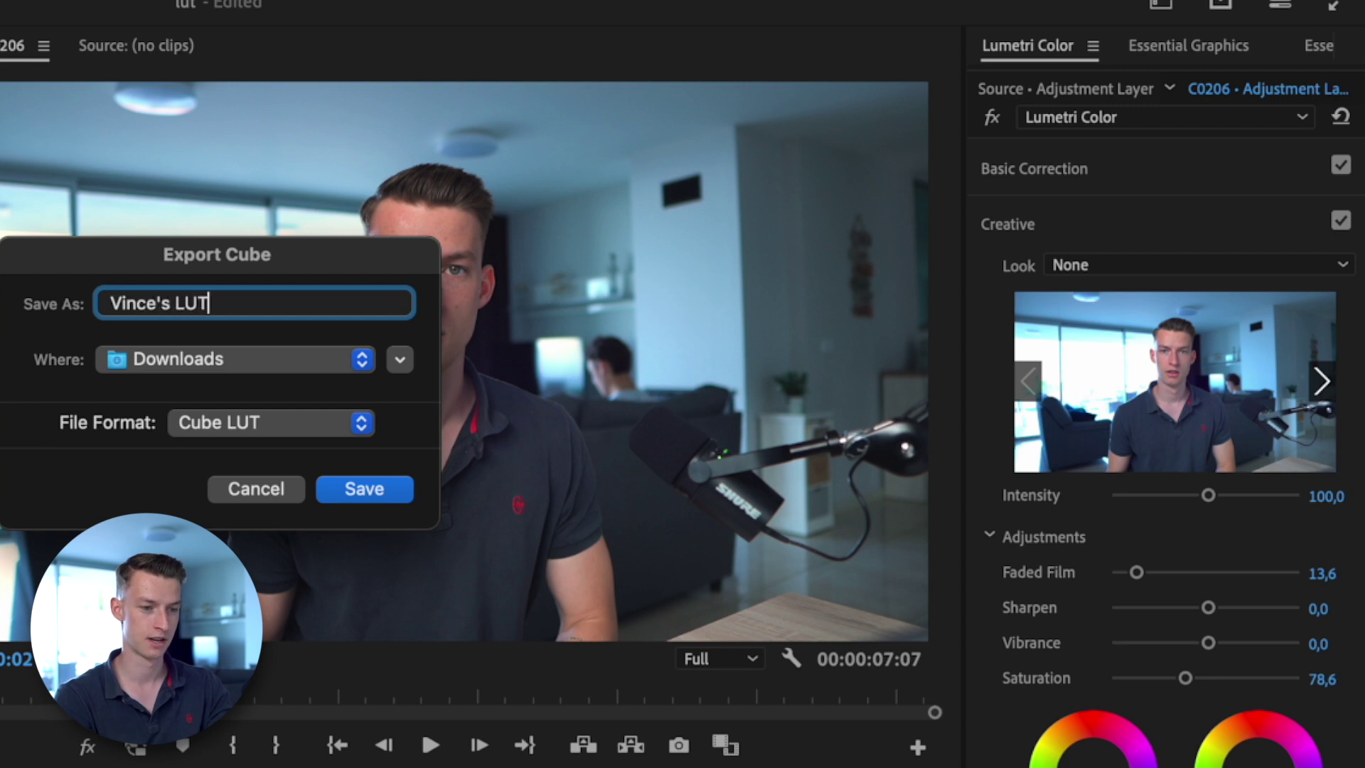
{"action": "left_click", "coordinate": [220, 369]}
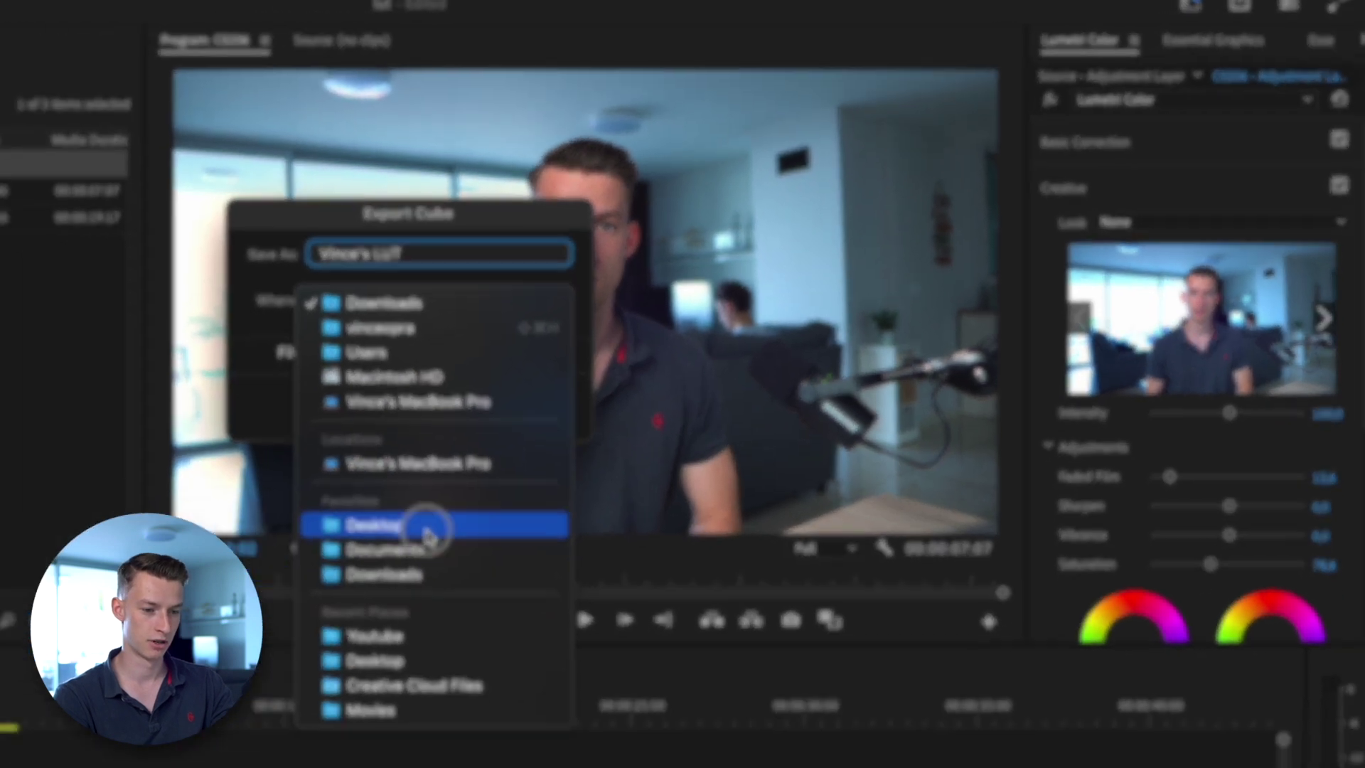
{"action": "left_click", "coordinate": [238, 631]}
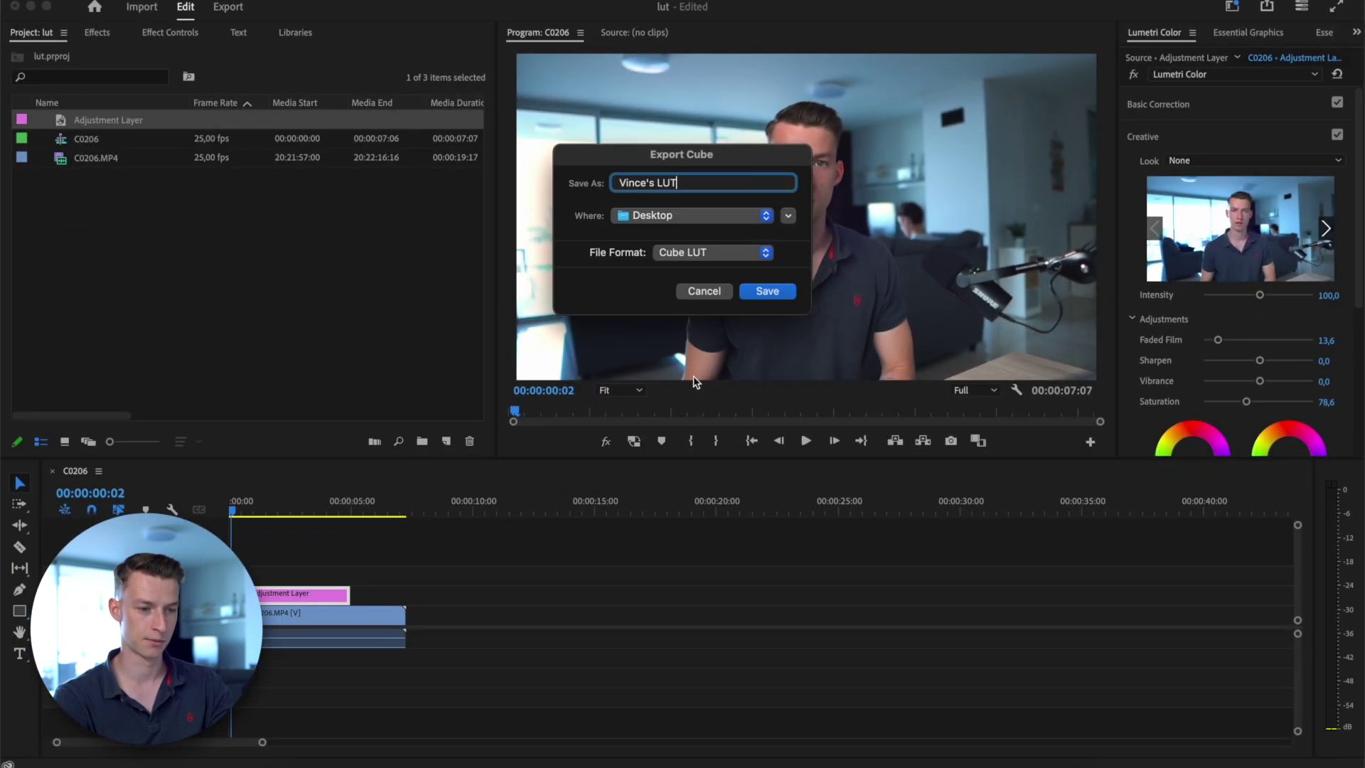
{"action": "left_click", "coordinate": [786, 292]}
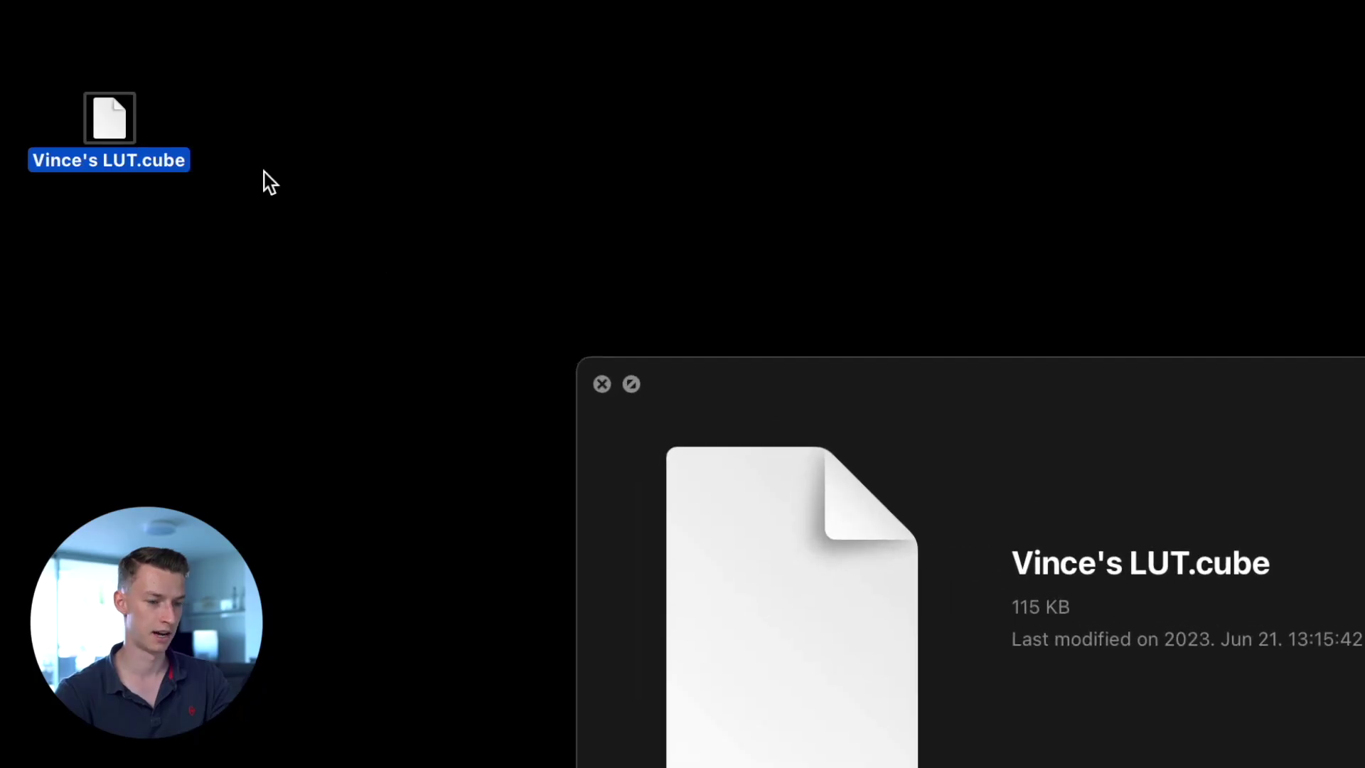
{"action": "left_click", "coordinate": [602, 274]}
{"action": "left_click_drag", "start_coordinate": [601, 275], "coordinate": [721, 318]}
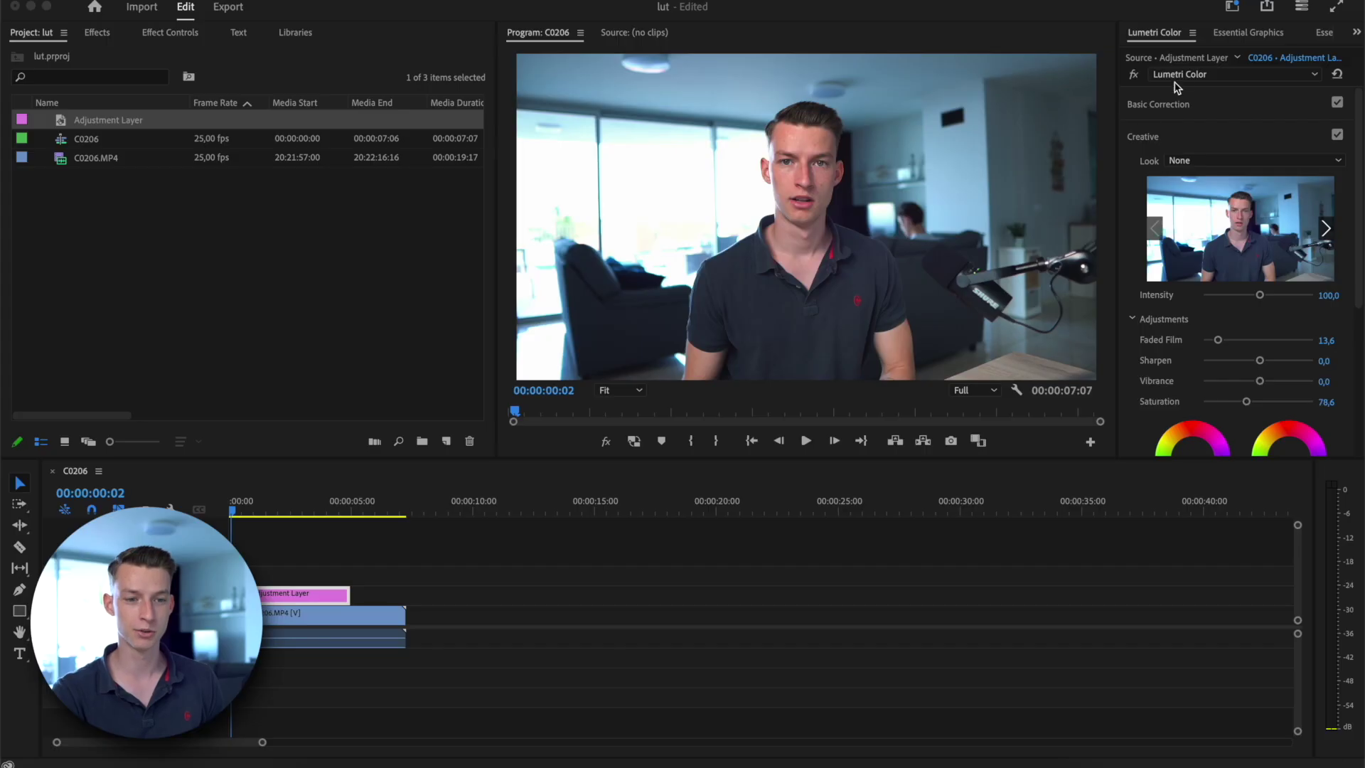
{"action": "right_click", "coordinate": [1152, 32]}
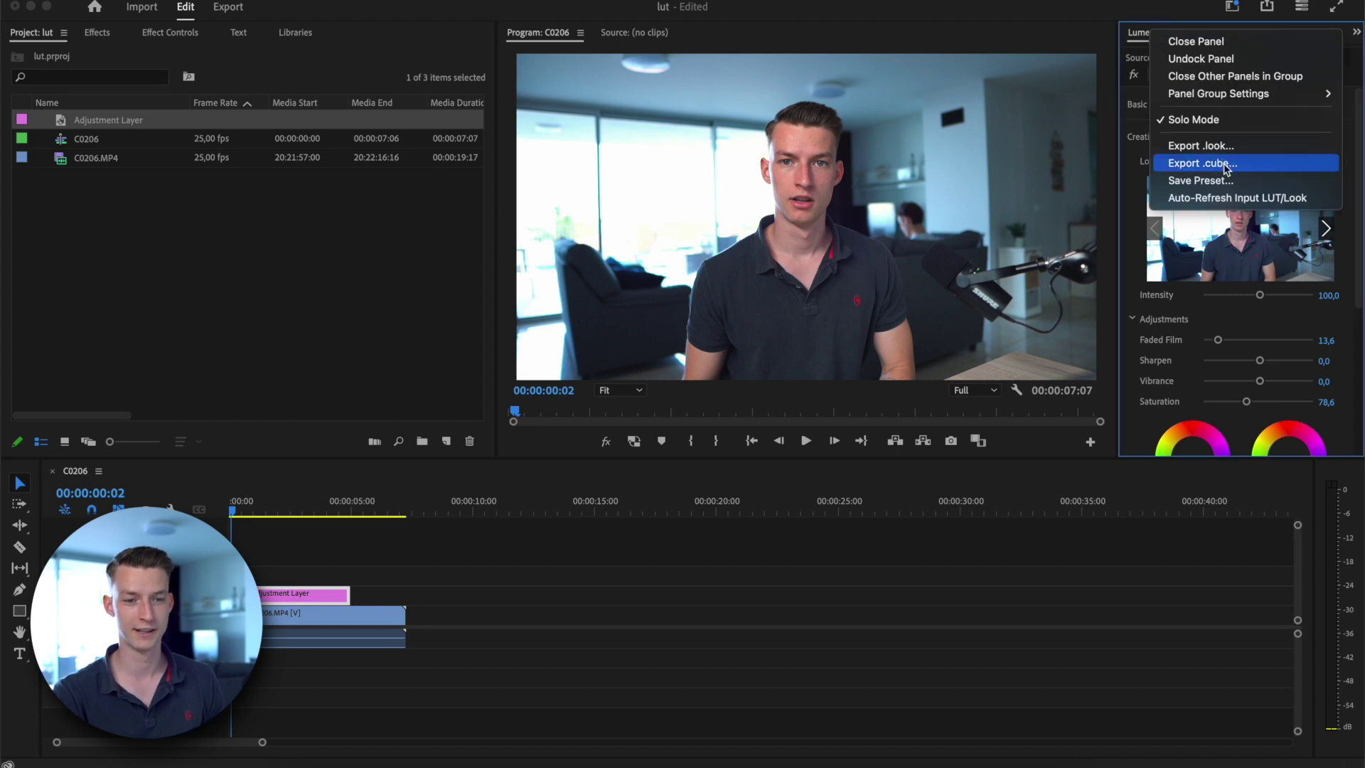
{"action": "left_click", "coordinate": [1145, 40]}
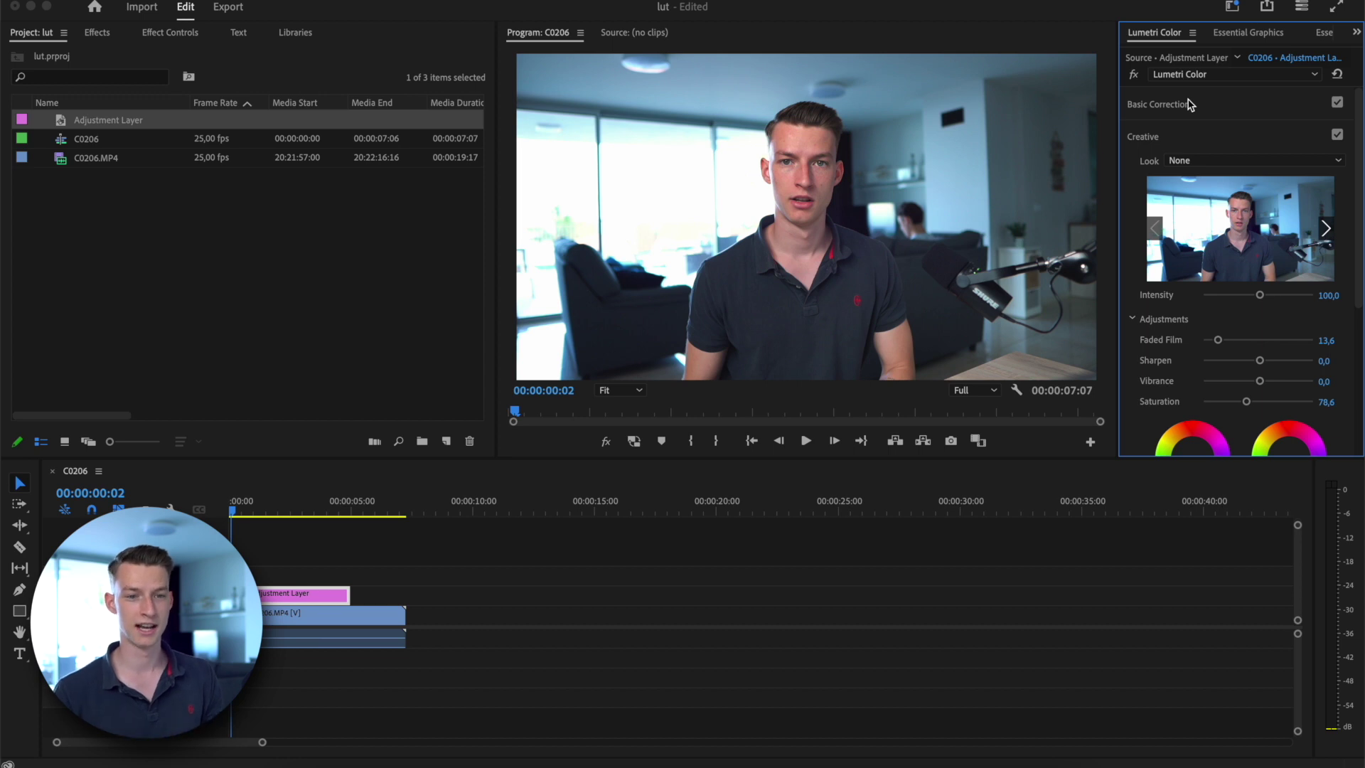
{"action": "left_click", "coordinate": [1192, 32]}
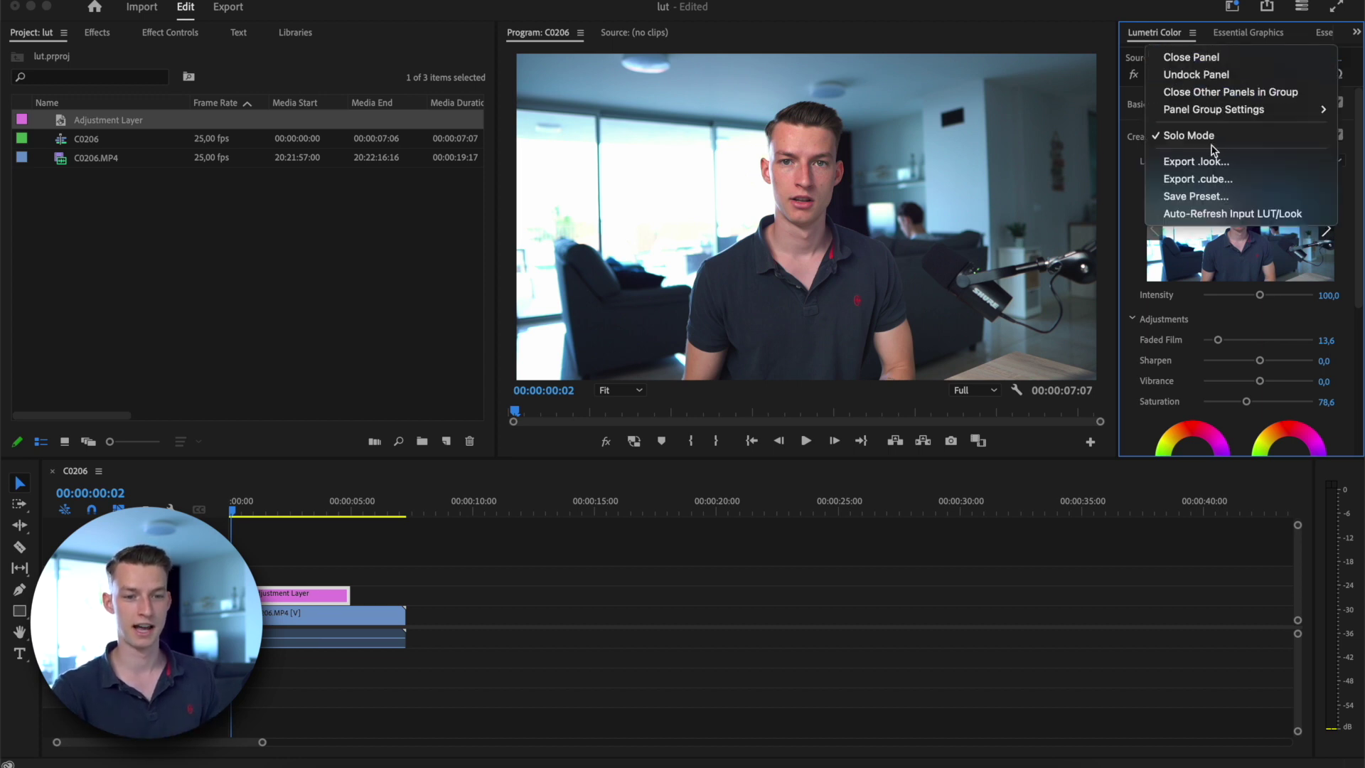
{"action": "left_click", "coordinate": [1146, 30]}
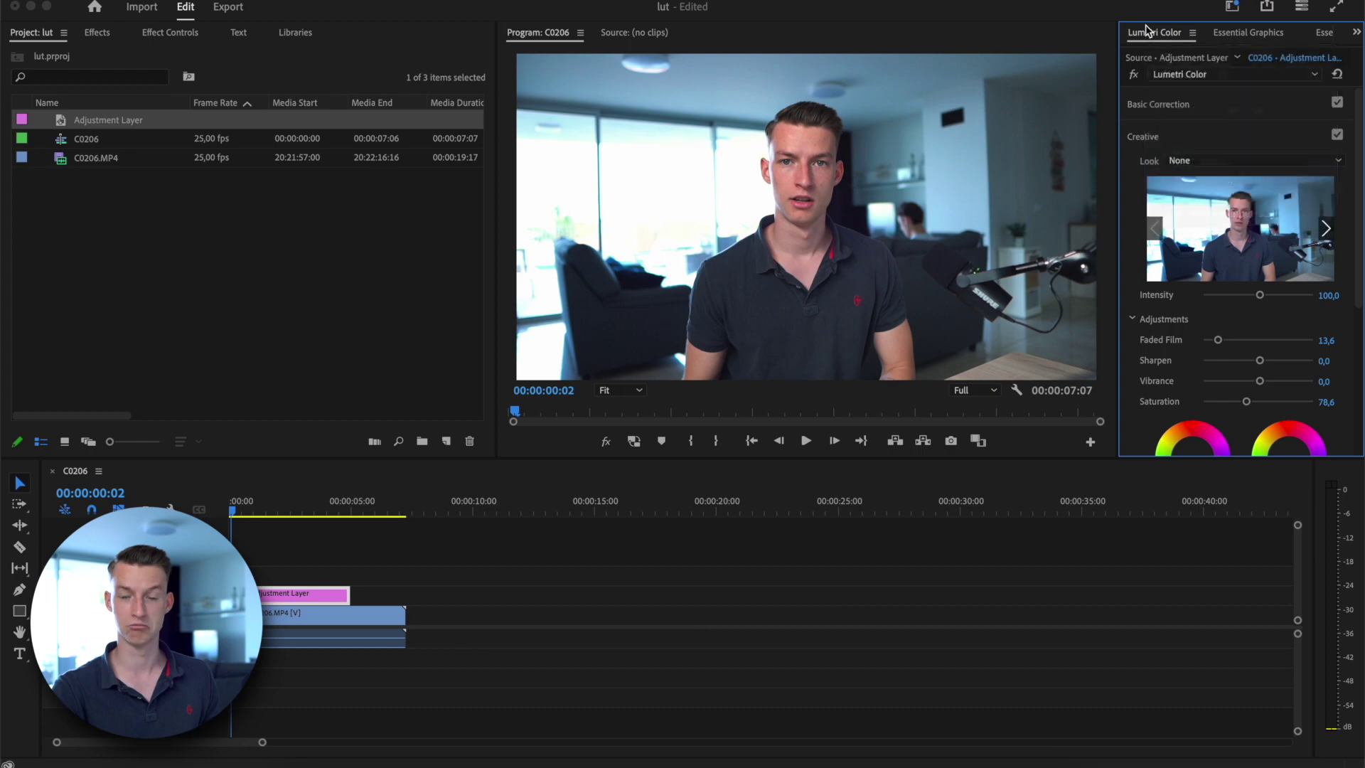